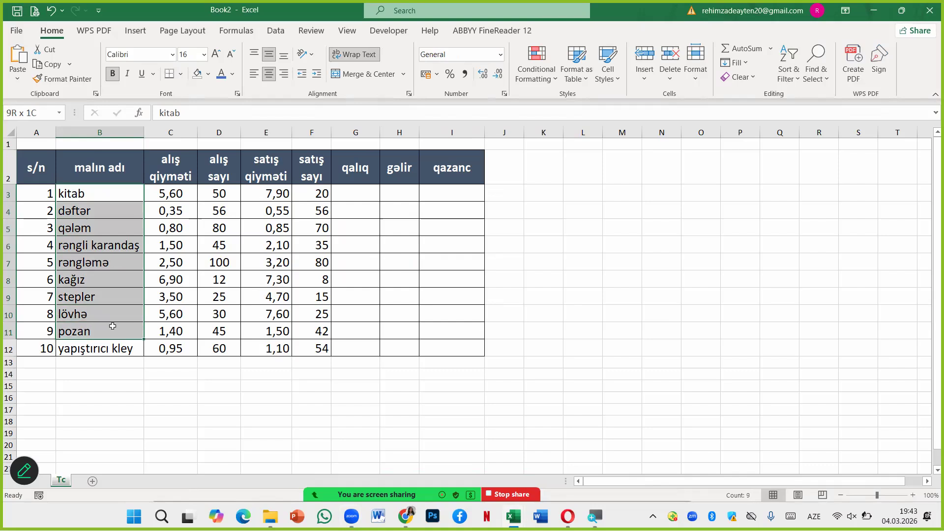
Step: Examine the product, purchase and sales columns and the empty qalıq, gəlir and qazanc cells, using the kitab row
{"action": "left_click", "coordinate": [113, 327]}
{"action": "left_click", "coordinate": [174, 167]}
{"action": "left_click_drag", "start_coordinate": [170, 193], "coordinate": [171, 348]}
{"action": "left_click_drag", "start_coordinate": [227, 192], "coordinate": [226, 331]}
{"action": "left_click", "coordinate": [133, 201]}
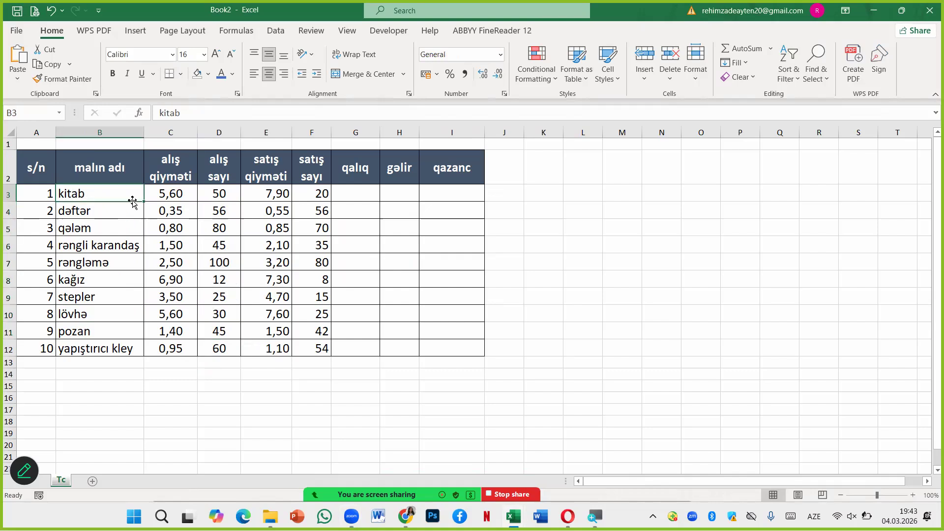
{"action": "left_click", "coordinate": [164, 197]}
{"action": "key", "text": "Right"}
{"action": "left_click", "coordinate": [182, 192]}
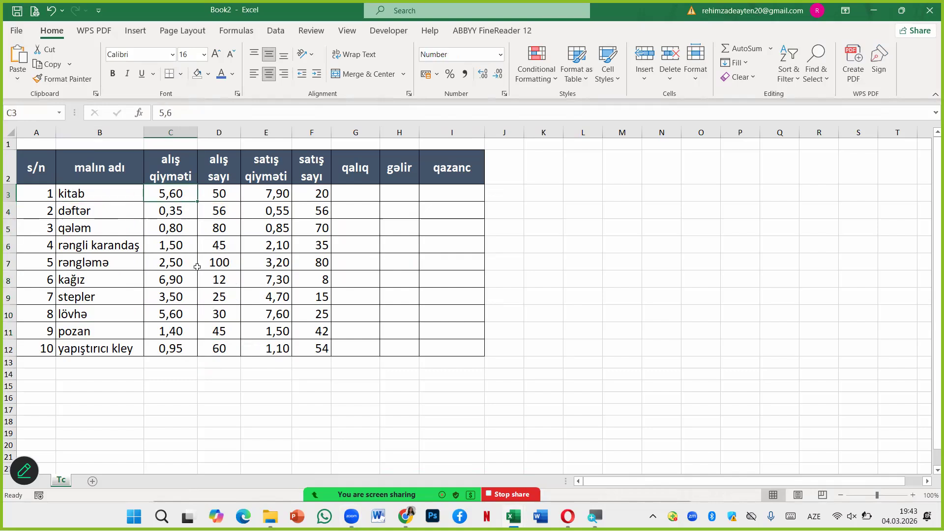
{"action": "left_click", "coordinate": [278, 192]}
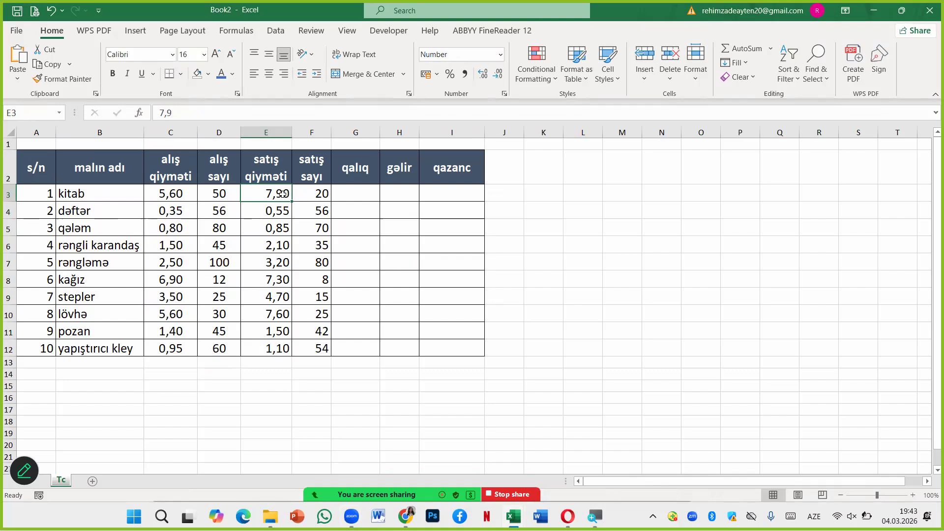
{"action": "left_click", "coordinate": [311, 194]}
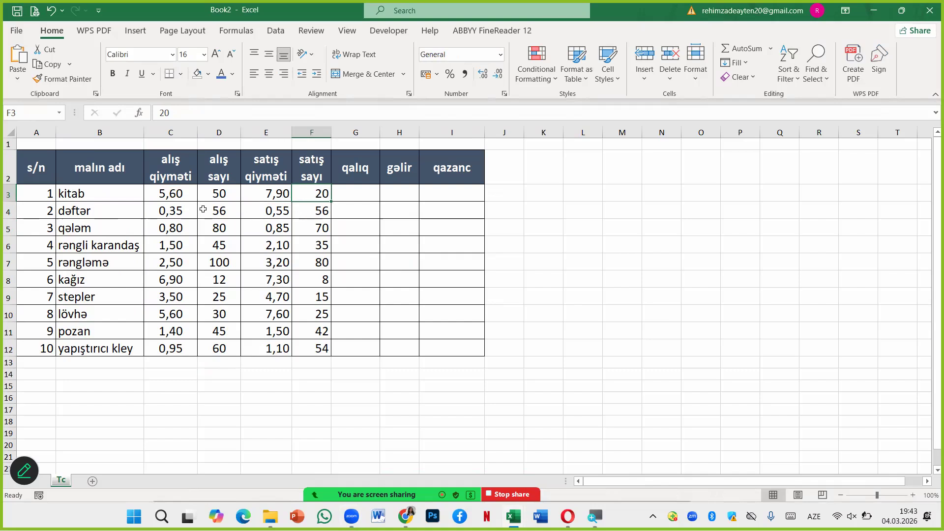
{"action": "left_click", "coordinate": [227, 199]}
{"action": "left_click", "coordinate": [325, 190]}
{"action": "left_click", "coordinate": [364, 194]}
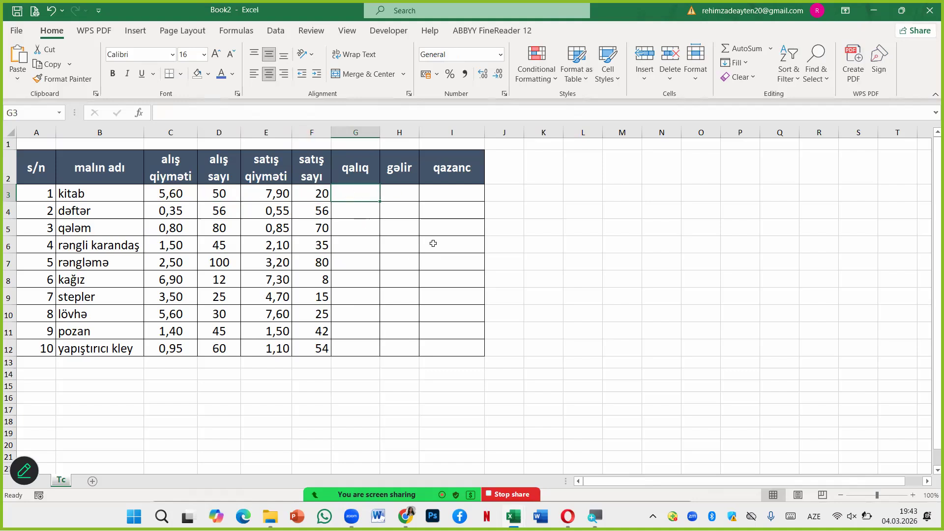
{"action": "left_click", "coordinate": [391, 193]}
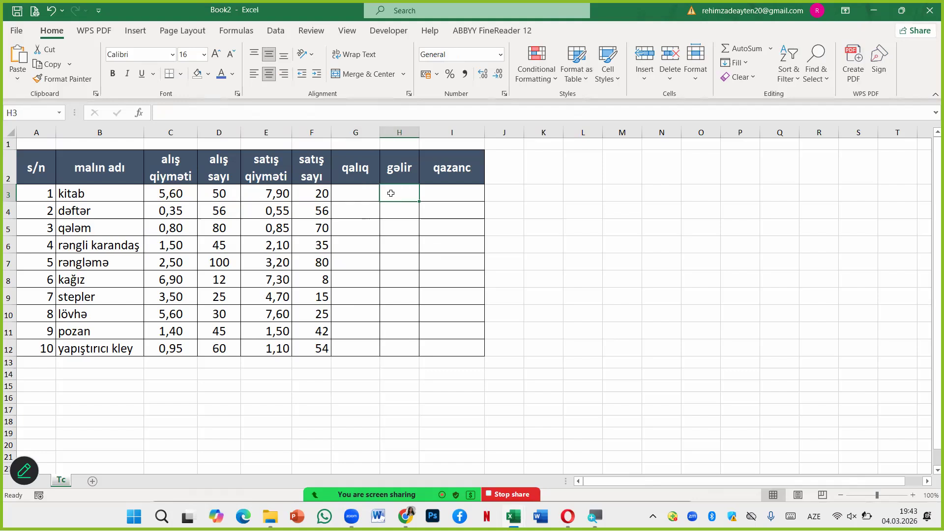
{"action": "left_click", "coordinate": [443, 200]}
{"action": "left_click", "coordinate": [363, 195]}
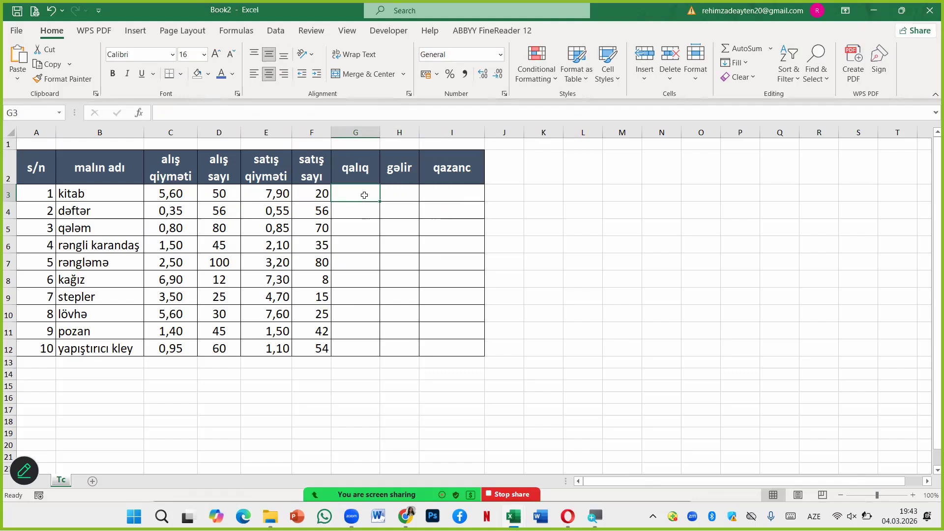
{"action": "type", "text": "="}
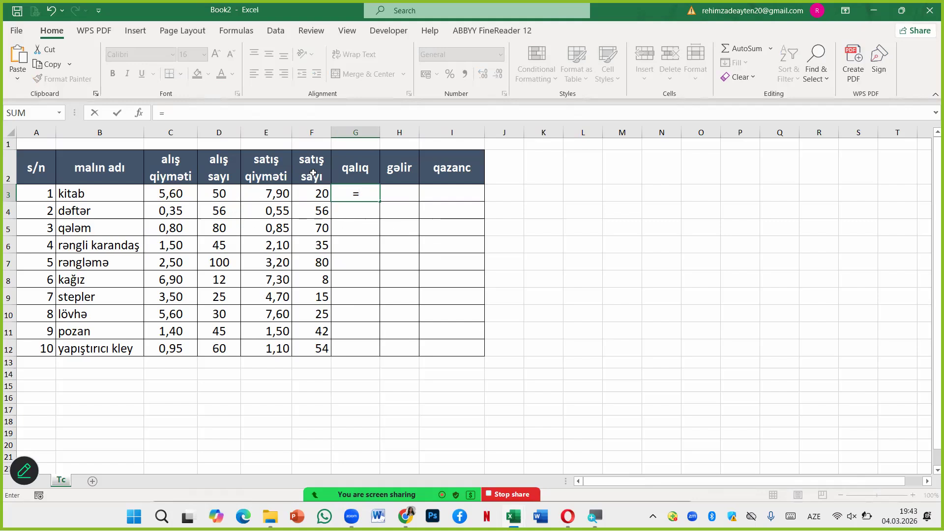
{"action": "left_click", "coordinate": [221, 194]}
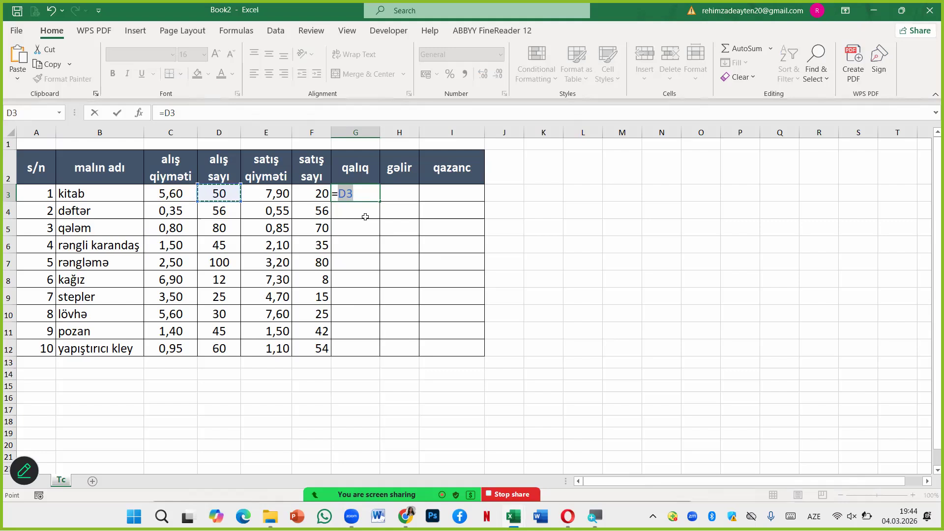
{"action": "key", "text": "BackSpace"}
{"action": "key", "text": "BackSpace"}
{"action": "key", "text": "BackSpace"}
{"action": "key", "text": "Escape"}
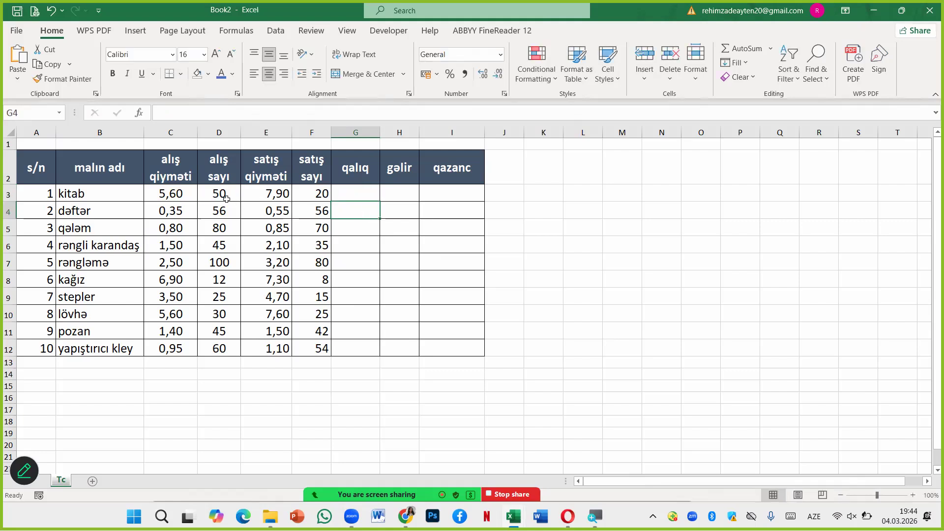
Step: Examine the purchased quantity in D3 and the sold quantity in F3 for the kitab row
{"action": "key", "text": "Left"}
{"action": "key", "text": "Left"}
{"action": "key", "text": "Left"}
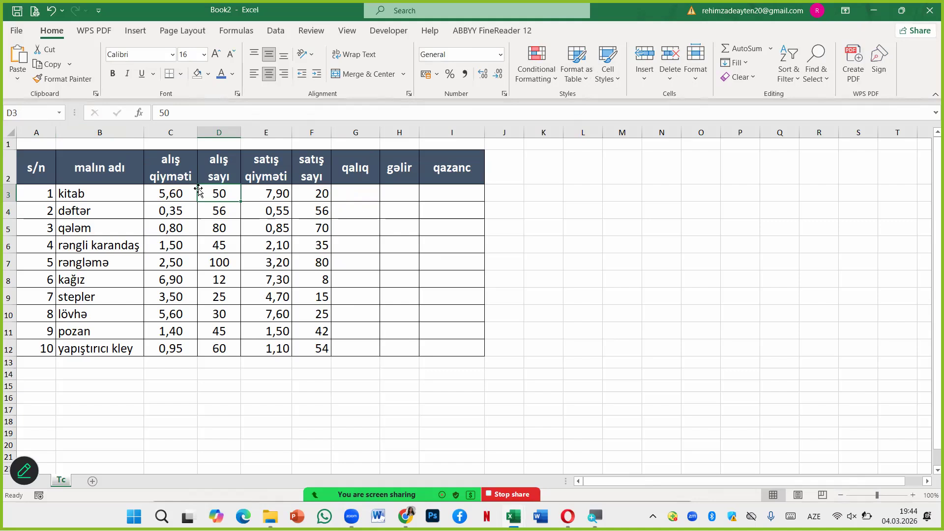
{"action": "left_click", "coordinate": [315, 195]}
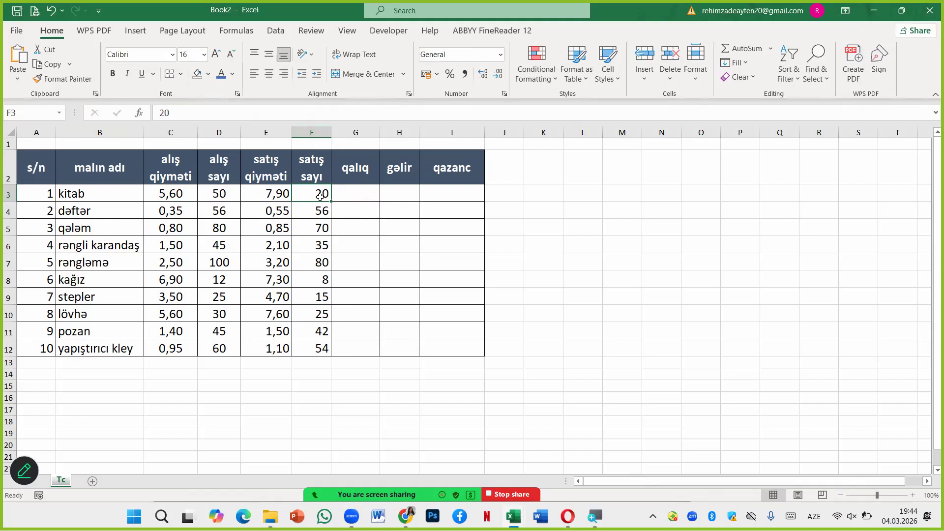
{"action": "left_click", "coordinate": [359, 195]}
{"action": "type", "text": "="}
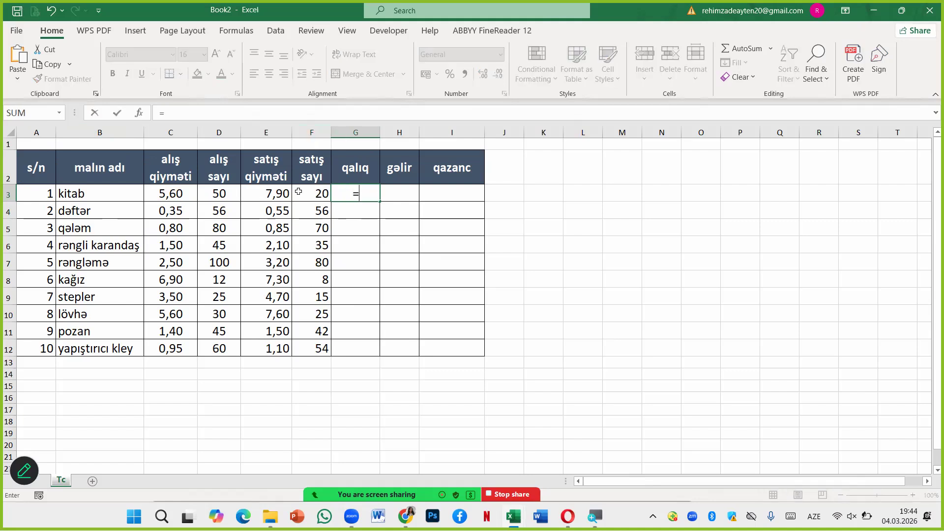
{"action": "left_click", "coordinate": [224, 193]}
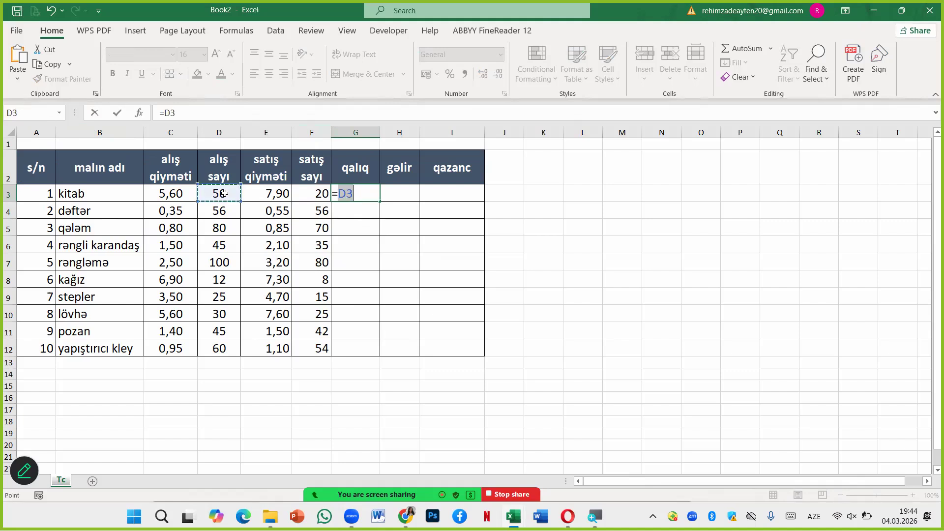
{"action": "key", "text": "BackSpace"}
{"action": "key", "text": "BackSpace"}
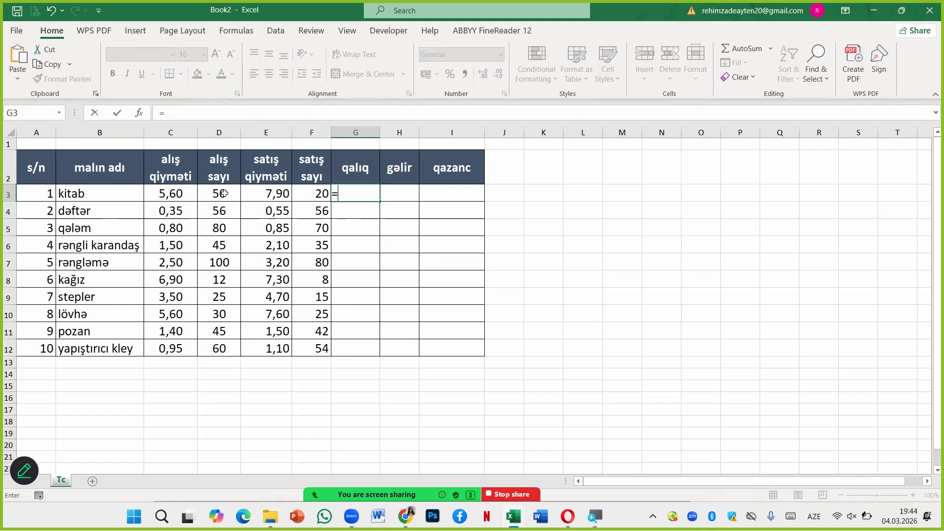
{"action": "type", "text": "D"}
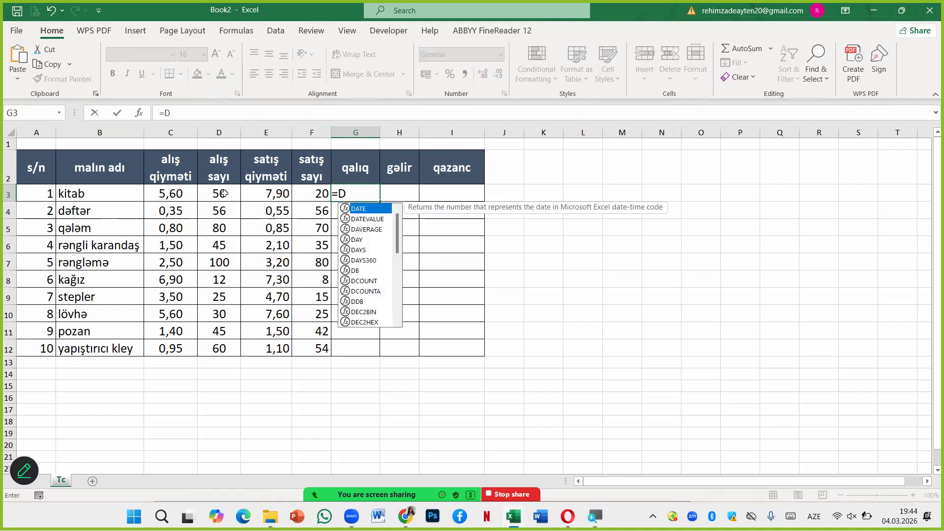
{"action": "type", "text": "3"}
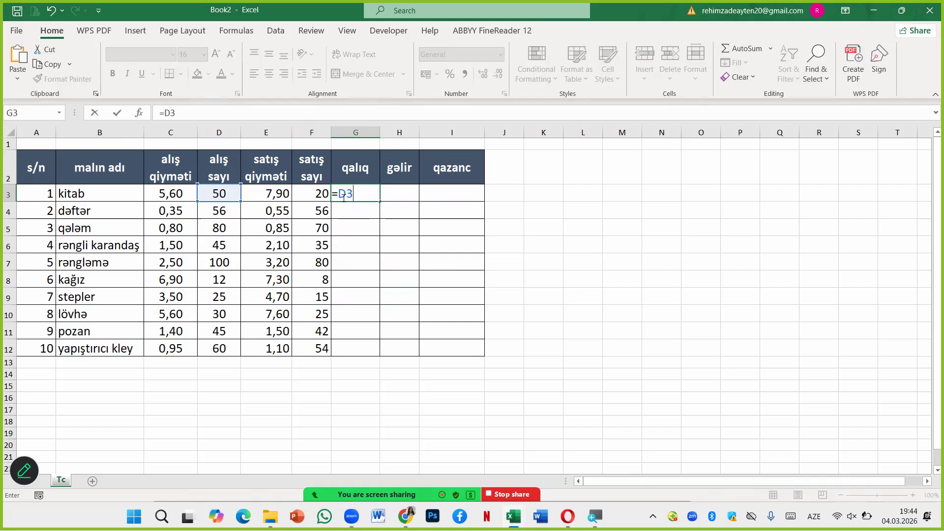
{"action": "type", "text": "-F3"}
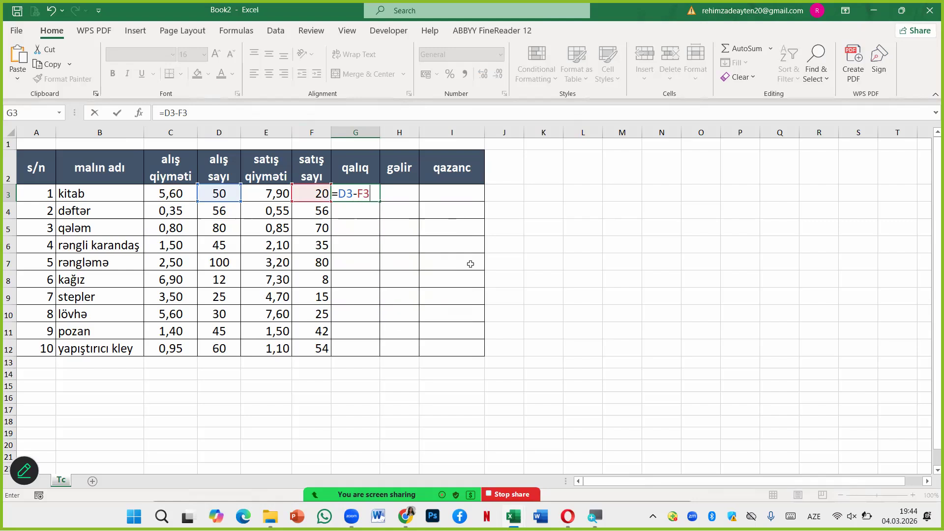
{"action": "key", "text": "BackSpace"}
{"action": "key", "text": "BackSpace"}
{"action": "key", "text": "BackSpace"}
{"action": "key", "text": "BackSpace"}
{"action": "key", "text": "BackSpace"}
{"action": "key", "text": "BackSpace"}
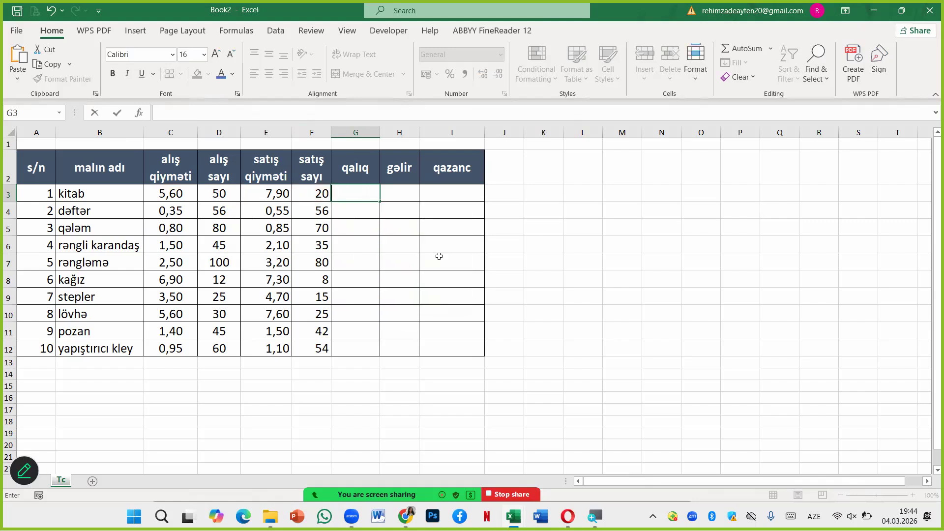
Step: Calculate the remaining stock of kitab in G3 with the formula =D3-F3
{"action": "type", "text": "="}
{"action": "left_click", "coordinate": [229, 194]}
{"action": "type", "text": "-"}
{"action": "left_click", "coordinate": [317, 192]}
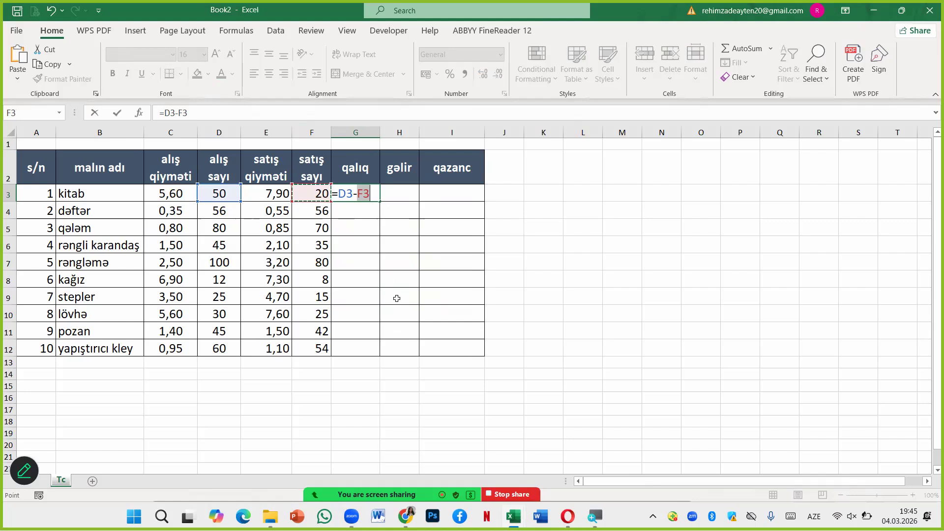
{"action": "key", "text": "Return"}
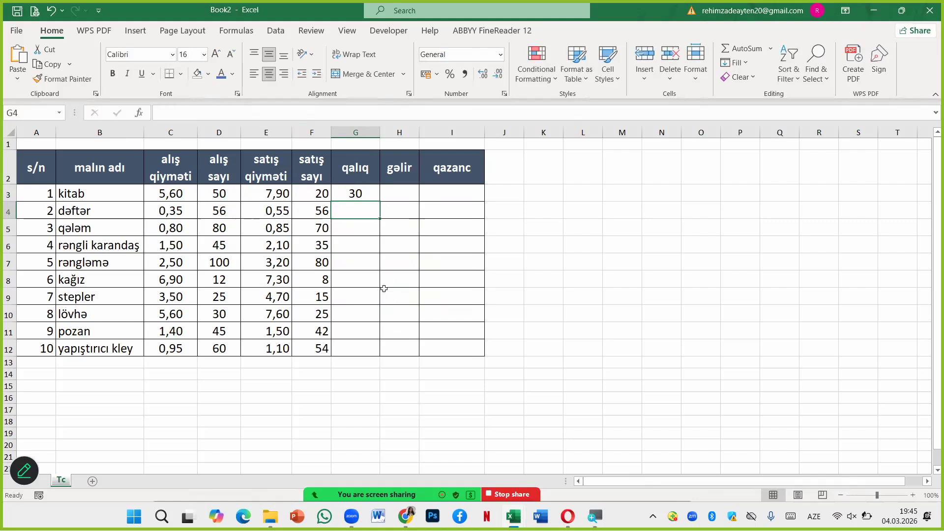
Step: Enter =D4-F4 in G4 for the dəftər row and clear that cell again
{"action": "left_click", "coordinate": [352, 194]}
{"action": "left_click", "coordinate": [357, 211]}
{"action": "type", "text": "="}
{"action": "left_click", "coordinate": [226, 212]}
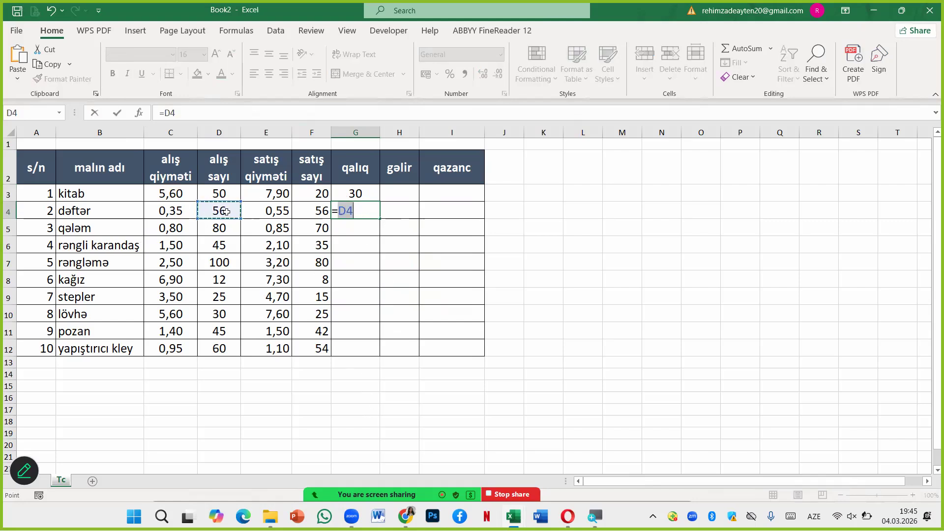
{"action": "type", "text": "-"}
{"action": "left_click", "coordinate": [322, 211]}
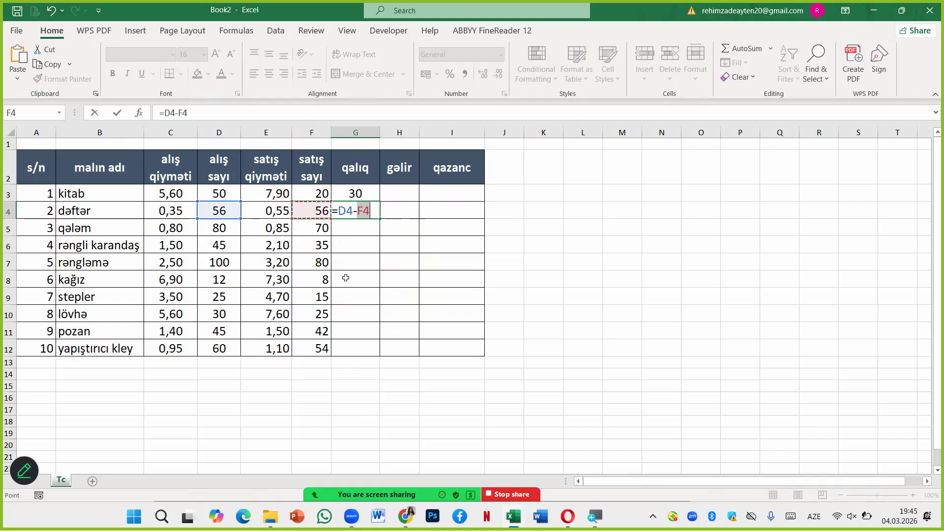
{"action": "key", "text": "Return"}
{"action": "left_click", "coordinate": [355, 211]}
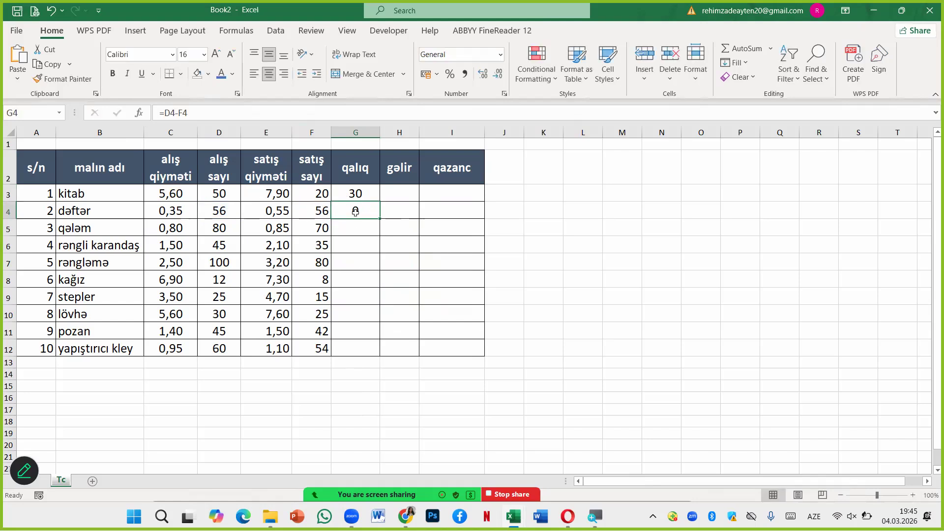
{"action": "key", "text": "Delete"}
Step: Copy the qalıq formula from G3 down through G12 and check several of the filled cells
{"action": "left_click", "coordinate": [356, 193]}
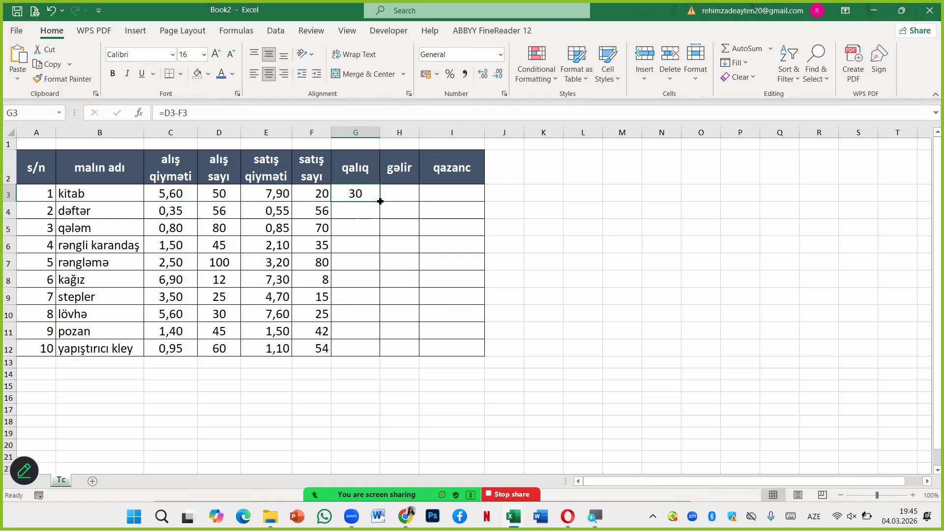
{"action": "left_click_drag", "start_coordinate": [380, 201], "coordinate": [388, 353]}
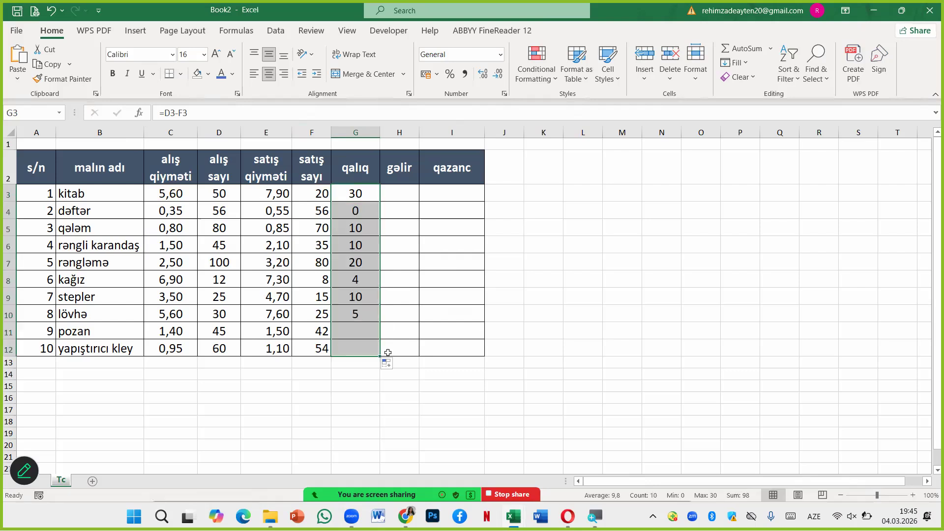
{"action": "left_click", "coordinate": [353, 208]}
{"action": "left_click", "coordinate": [361, 229]}
{"action": "left_click", "coordinate": [361, 249]}
{"action": "left_click", "coordinate": [360, 278]}
Step: Inspect the formula in G3, remove the stray G4 reference and restore it to =D3-F3
{"action": "double_click", "coordinate": [357, 193]}
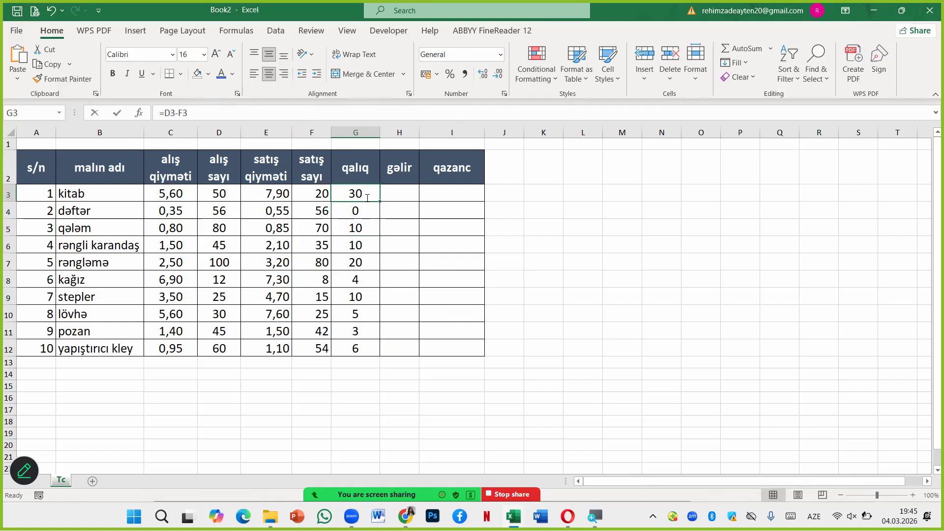
{"action": "left_click", "coordinate": [351, 214]}
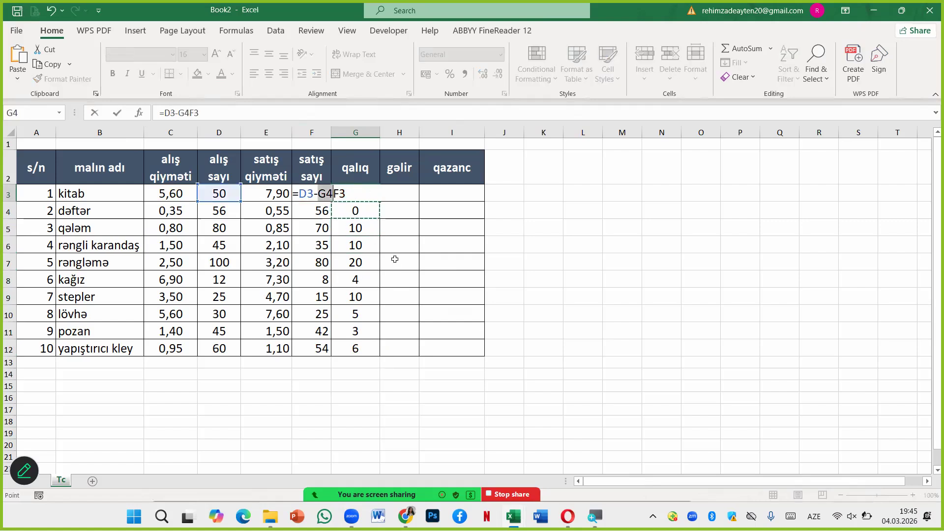
{"action": "key", "text": "BackSpace"}
{"action": "key", "text": "BackSpace"}
{"action": "key", "text": "BackSpace"}
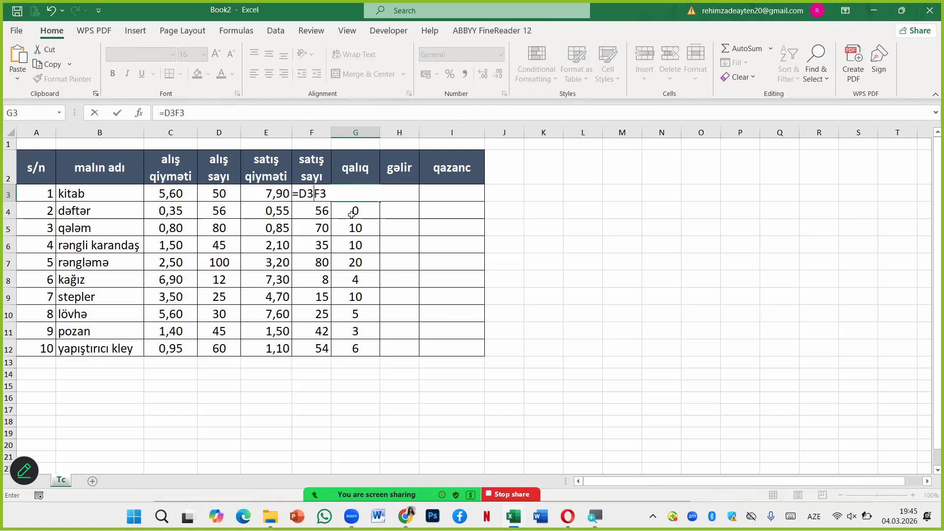
{"action": "type", "text": "-"}
{"action": "key", "text": "Return"}
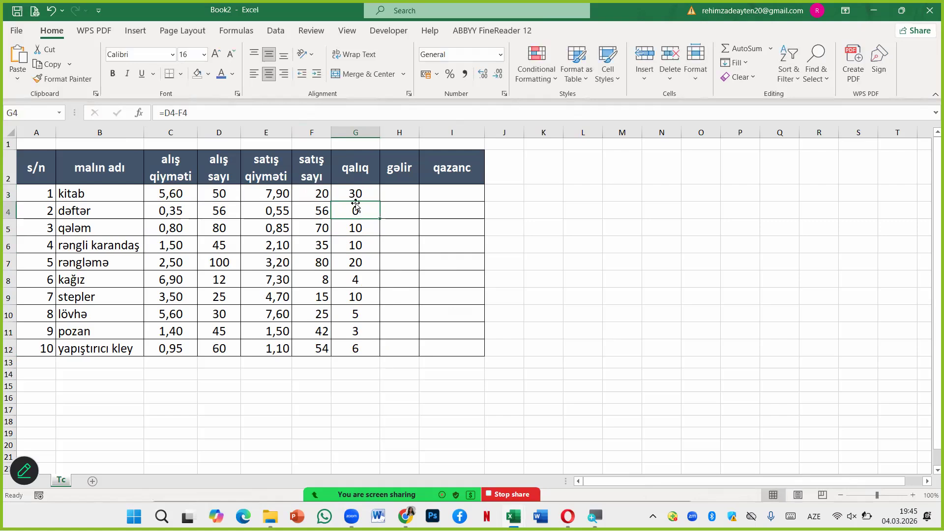
Step: Examine which cells the copied qalıq formulas in G4 through G7 refer to
{"action": "double_click", "coordinate": [356, 206]}
{"action": "key", "text": "Return"}
{"action": "double_click", "coordinate": [361, 227]}
{"action": "key", "text": "Return"}
{"action": "double_click", "coordinate": [355, 248]}
{"action": "key", "text": "Return"}
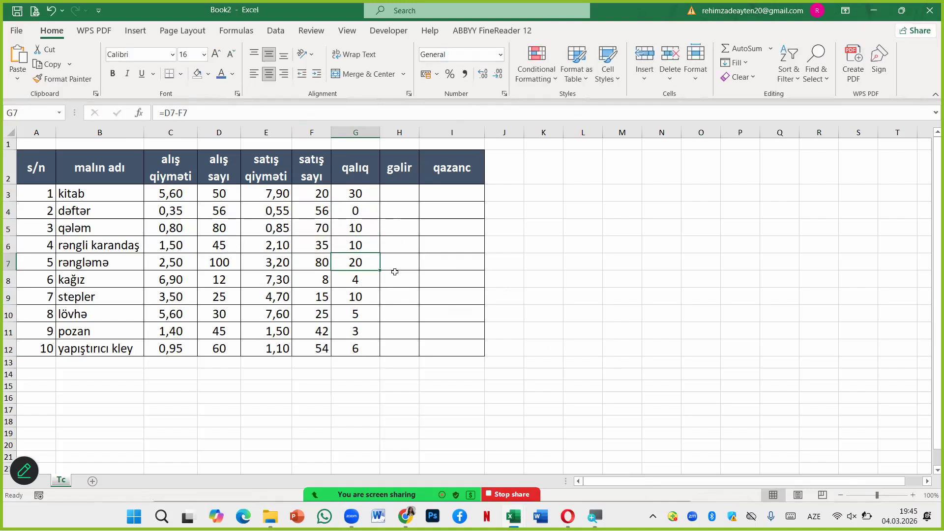
{"action": "double_click", "coordinate": [369, 263]}
{"action": "key", "text": "Return"}
Step: Clear the qalıq formulas from G3:G12 and enter the fixed-number formula =50-20 in G3
{"action": "left_click_drag", "start_coordinate": [367, 195], "coordinate": [374, 343]}
{"action": "key", "text": "Delete"}
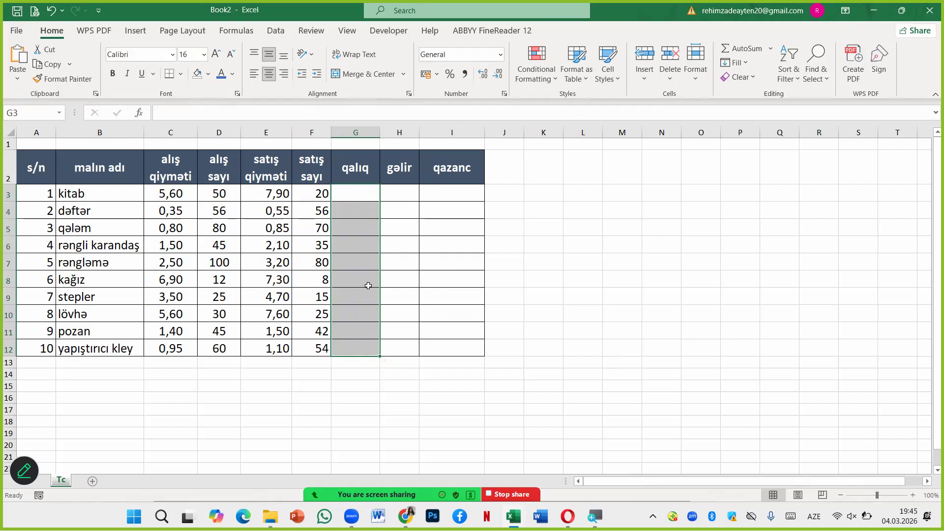
{"action": "left_click", "coordinate": [363, 194]}
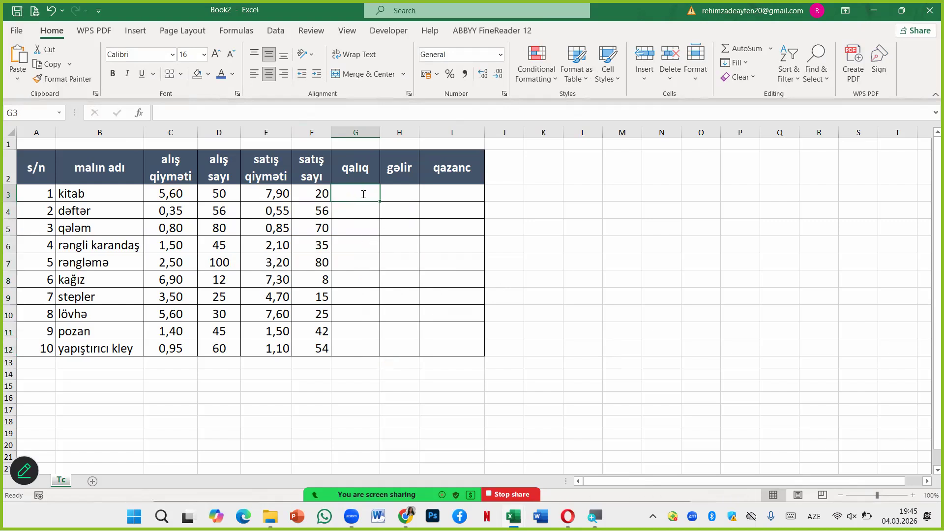
{"action": "type", "text": "=50-20"}
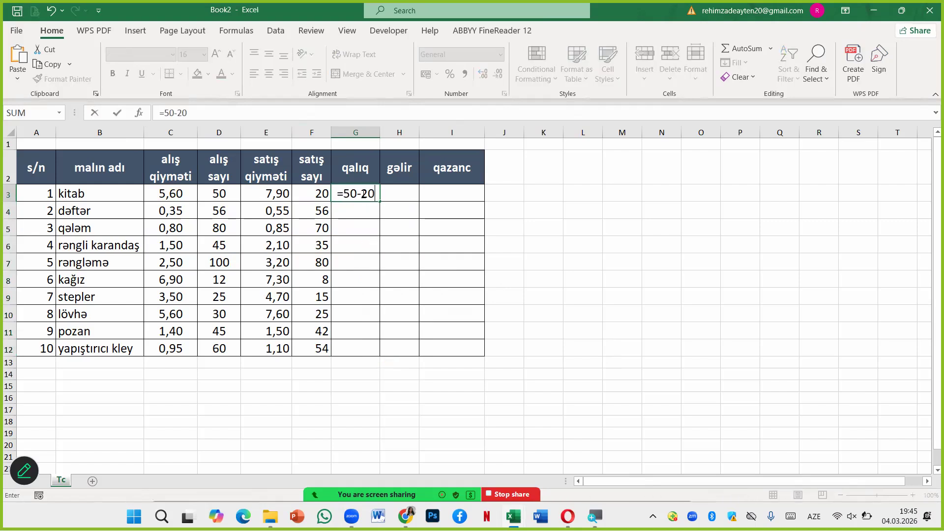
{"action": "key", "text": "Return"}
{"action": "left_click", "coordinate": [362, 195]}
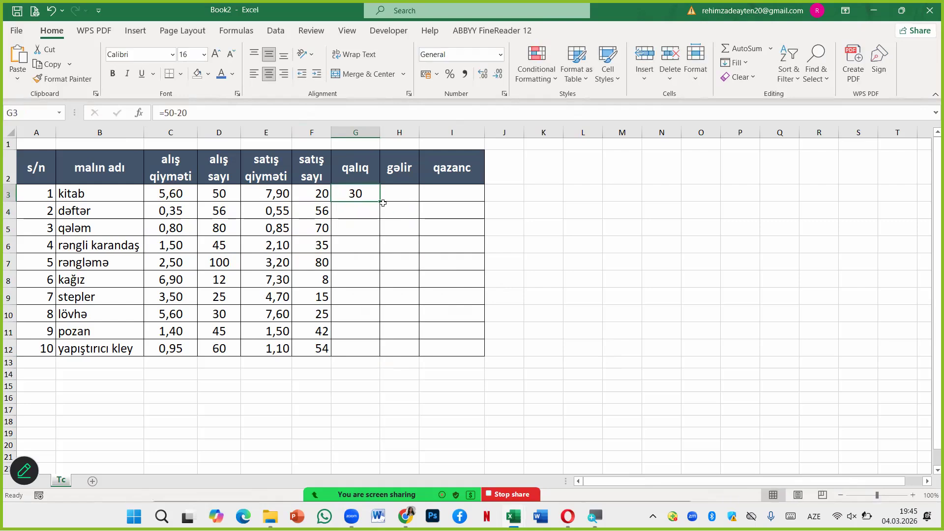
Step: Copy the fixed-number formula from G3 down through G12 and inspect the formula in G3
{"action": "left_click_drag", "start_coordinate": [381, 202], "coordinate": [385, 358]}
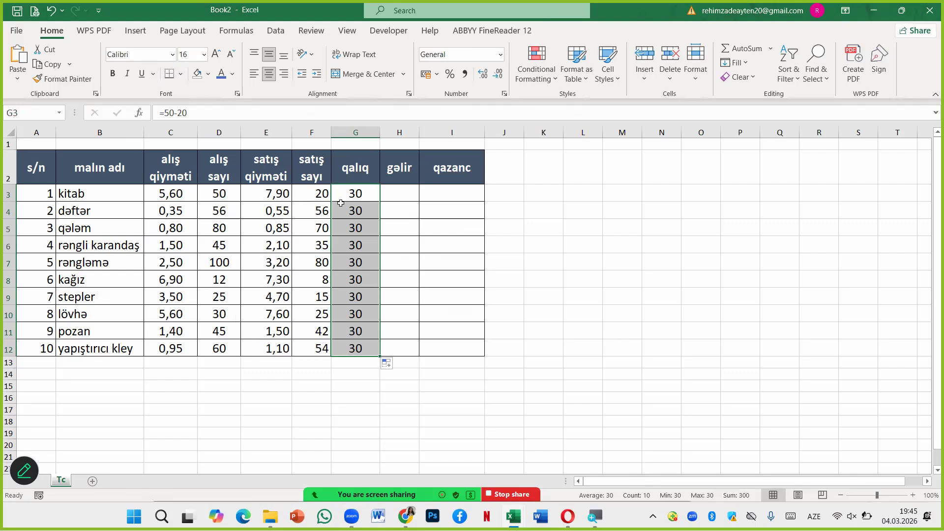
{"action": "left_click", "coordinate": [365, 193]}
{"action": "double_click", "coordinate": [365, 193]}
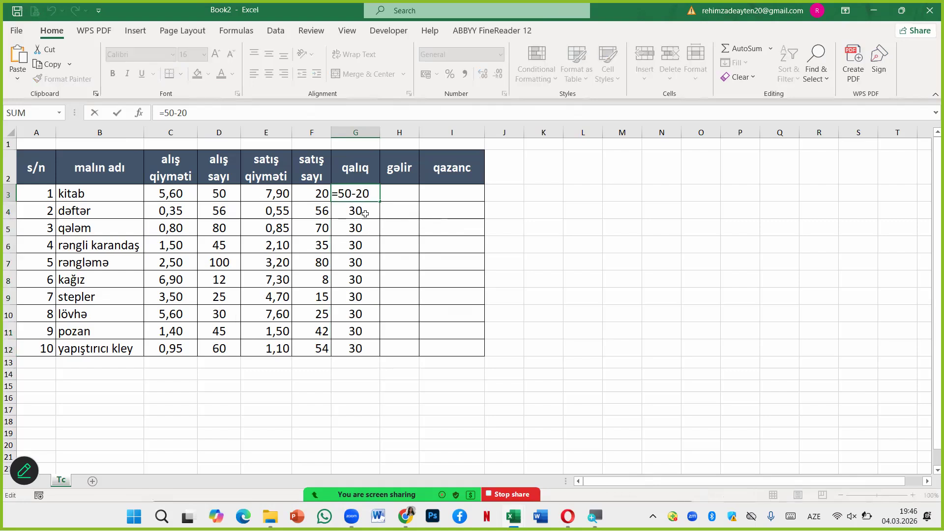
{"action": "key", "text": "Escape"}
Step: Clear the fixed-number formulas from G3:G12 and enter the cell-reference formula =D3-F3 in G3
{"action": "left_click_drag", "start_coordinate": [364, 187], "coordinate": [374, 350]}
{"action": "key", "text": "Delete"}
{"action": "left_click", "coordinate": [359, 195]}
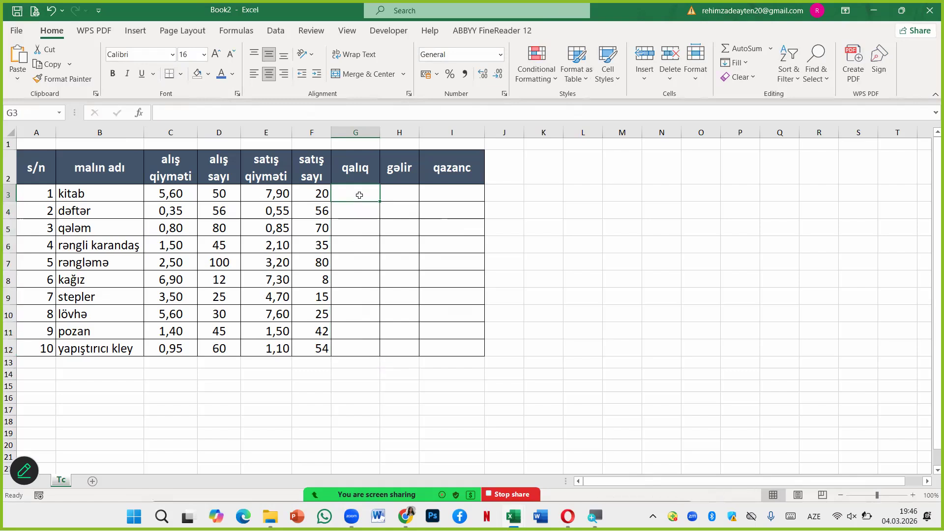
{"action": "type", "text": "="}
{"action": "left_click", "coordinate": [211, 192]}
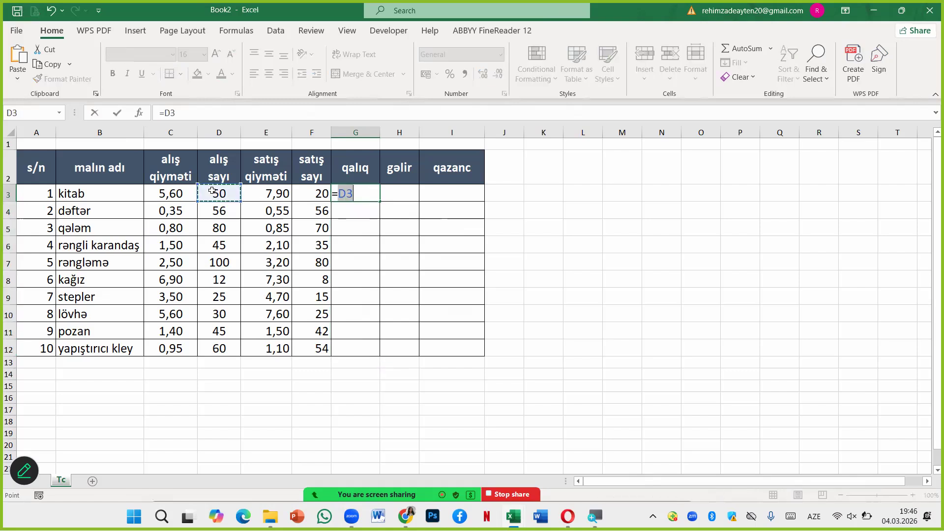
{"action": "type", "text": "-"}
{"action": "left_click", "coordinate": [310, 195]}
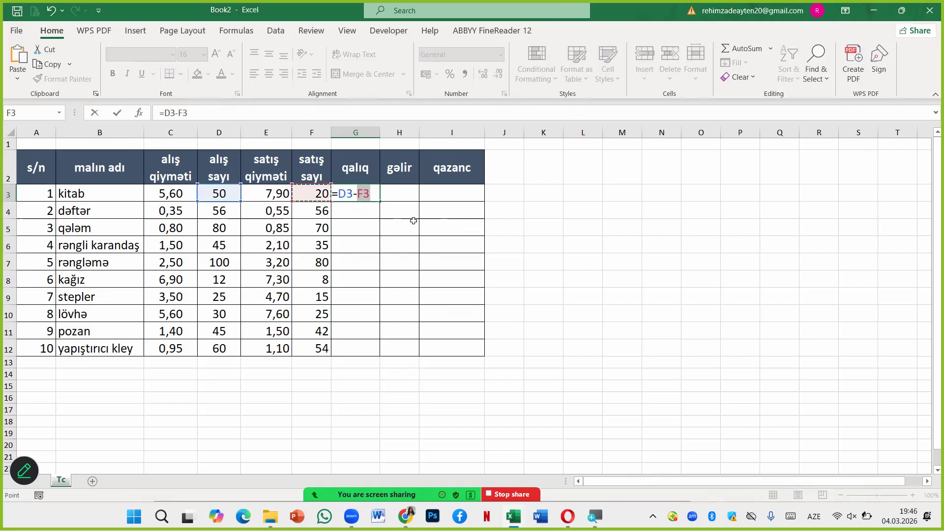
{"action": "key", "text": "Return"}
Step: Fill the qalıq formula from G3 down through G12 and check the references in several filled cells
{"action": "left_click", "coordinate": [355, 191]}
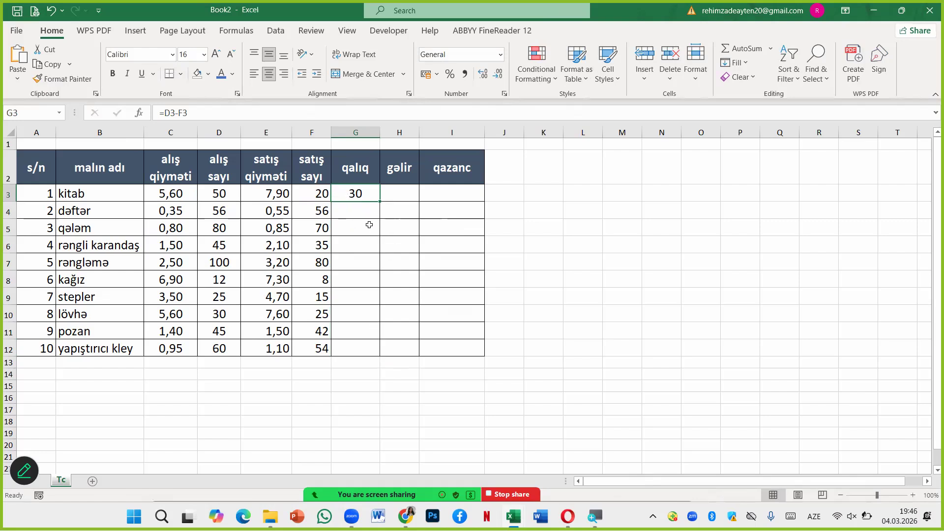
{"action": "double_click", "coordinate": [381, 201]}
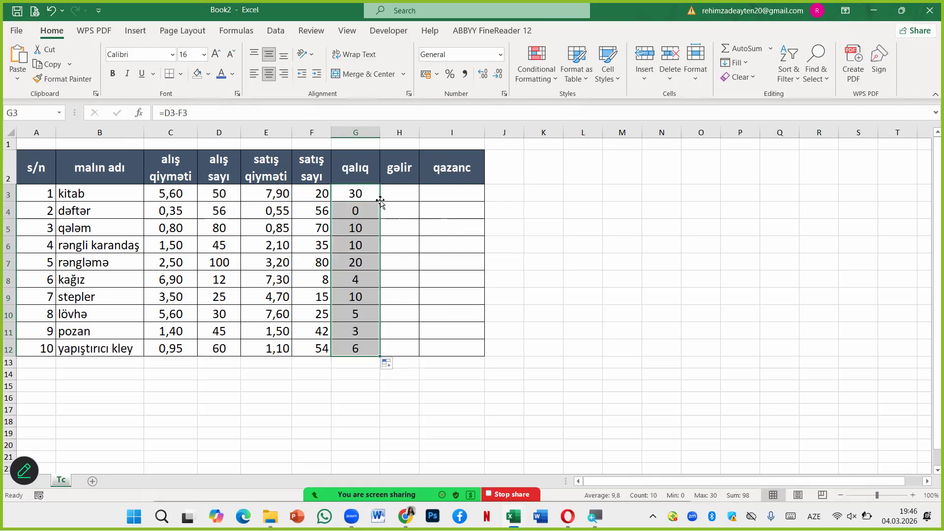
{"action": "left_click", "coordinate": [354, 193]}
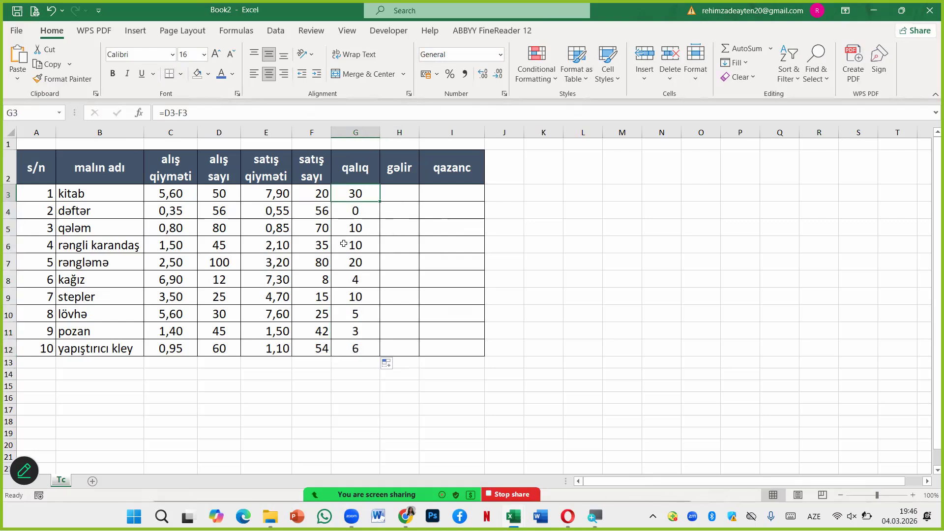
{"action": "left_click", "coordinate": [354, 212]}
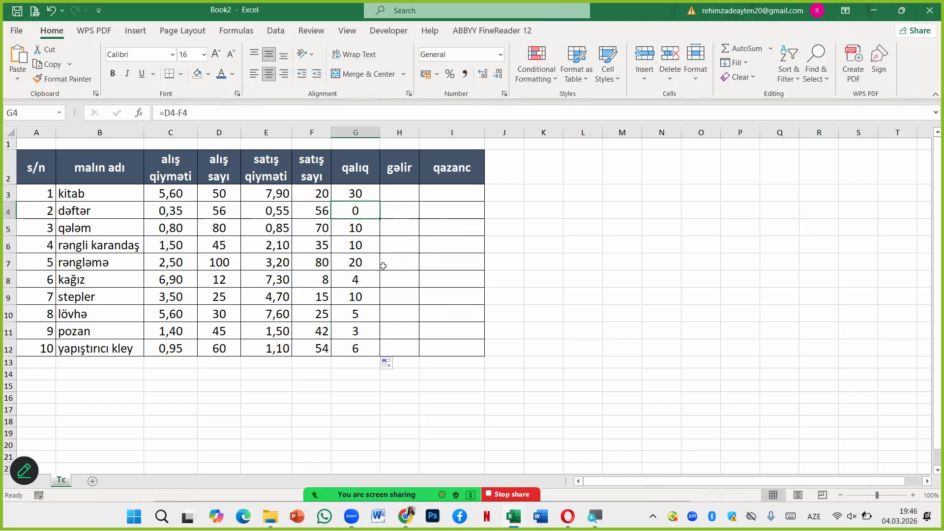
{"action": "left_click", "coordinate": [359, 245]}
{"action": "left_click", "coordinate": [361, 262]}
{"action": "left_click", "coordinate": [362, 280]}
{"action": "left_click", "coordinate": [364, 297]}
{"action": "left_click", "coordinate": [377, 332]}
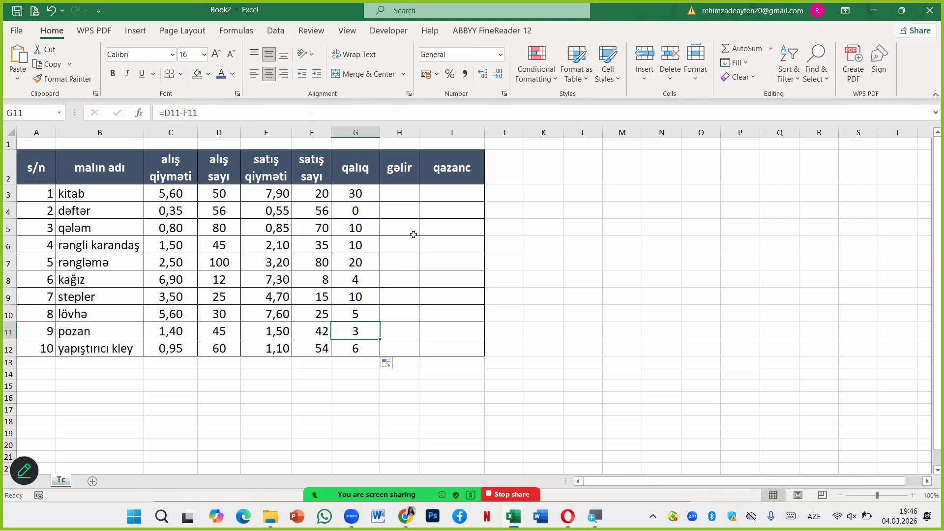
Step: Enter the gəlir formula =E3-C3 in H3, subtracting the purchase price from the sale price
{"action": "left_click", "coordinate": [399, 189]}
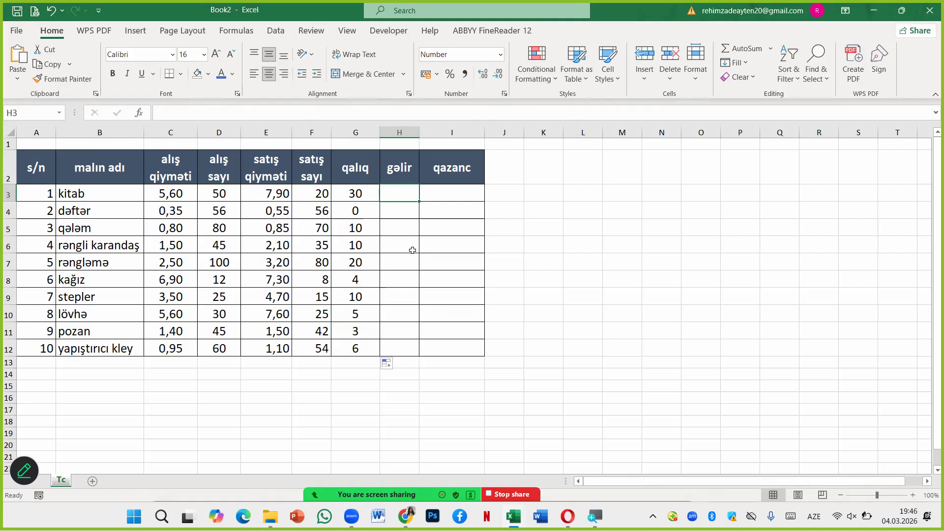
{"action": "left_click", "coordinate": [170, 192]}
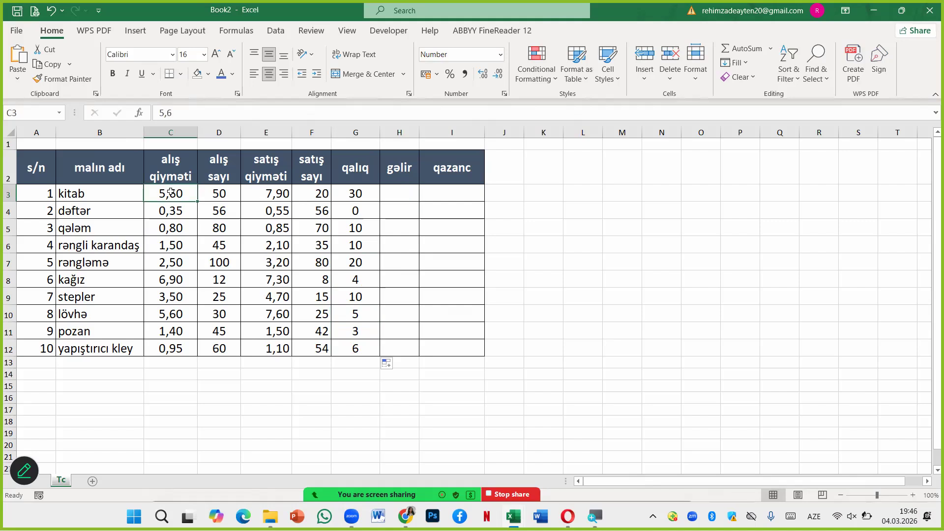
{"action": "left_click", "coordinate": [259, 196]}
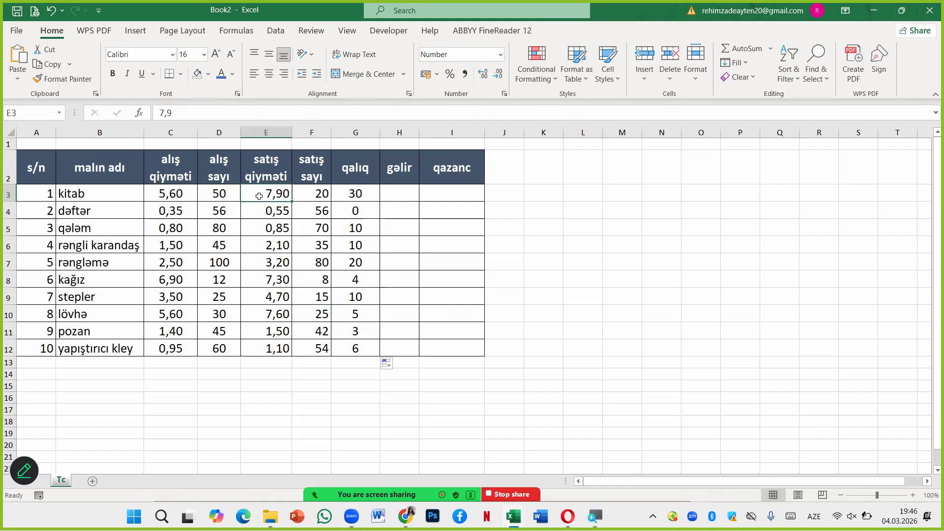
{"action": "left_click", "coordinate": [391, 193]}
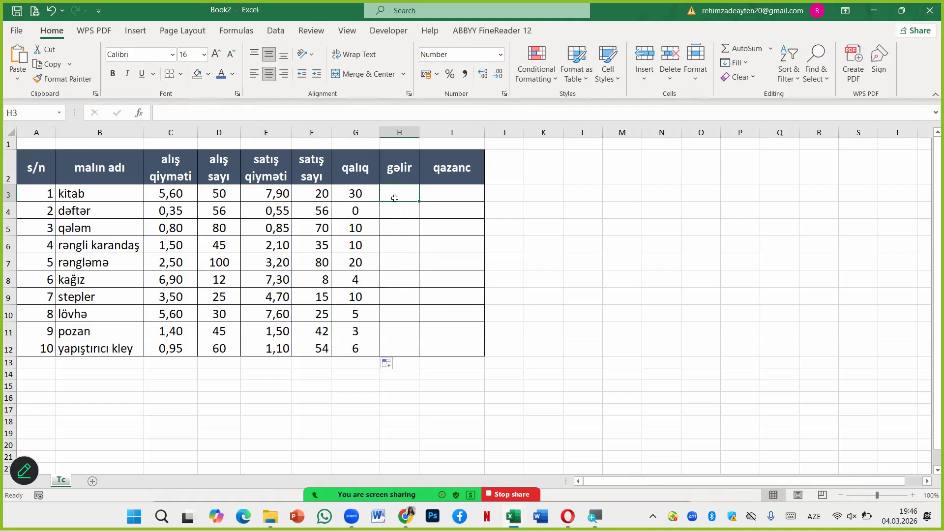
{"action": "type", "text": "="}
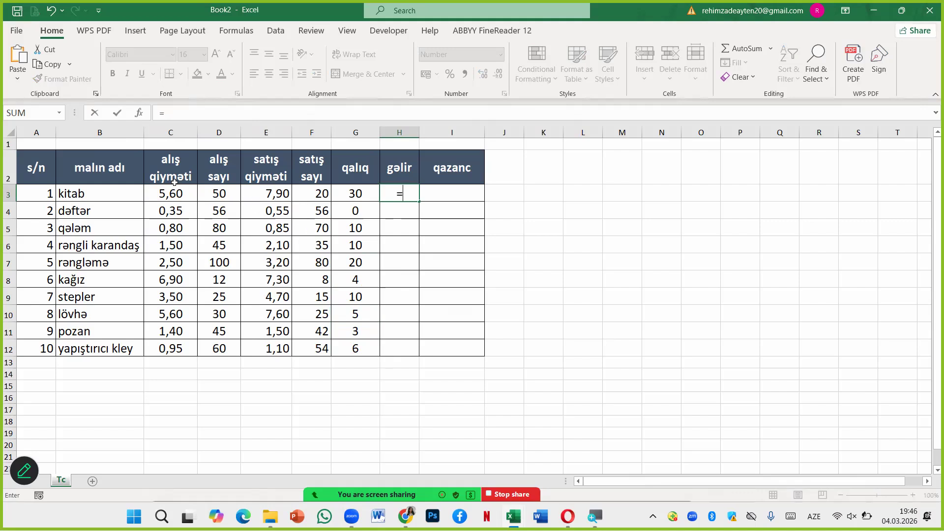
{"action": "left_click", "coordinate": [275, 193]}
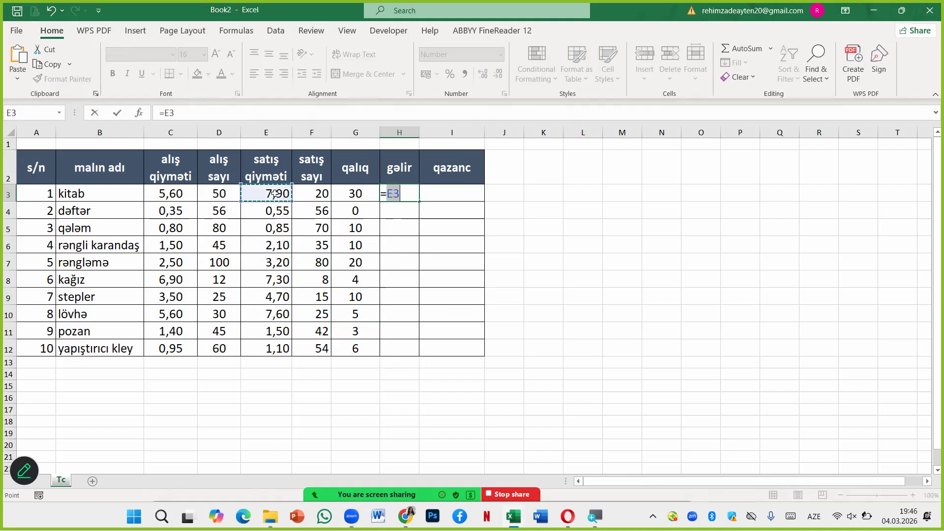
{"action": "type", "text": "-"}
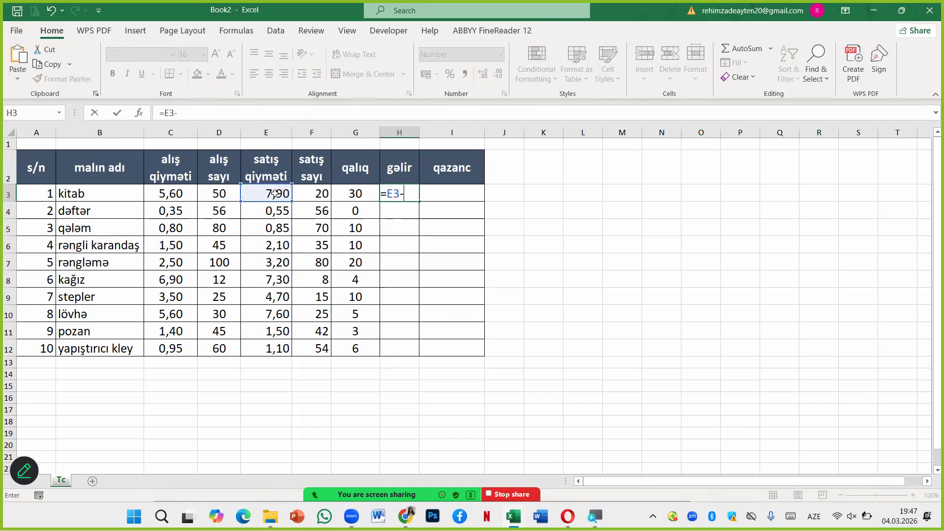
{"action": "left_click", "coordinate": [176, 194]}
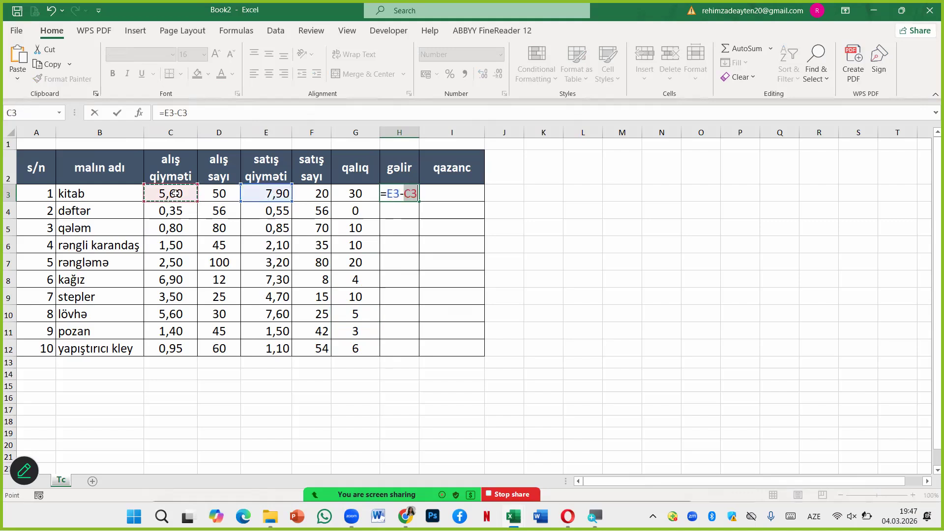
{"action": "key", "text": "Return"}
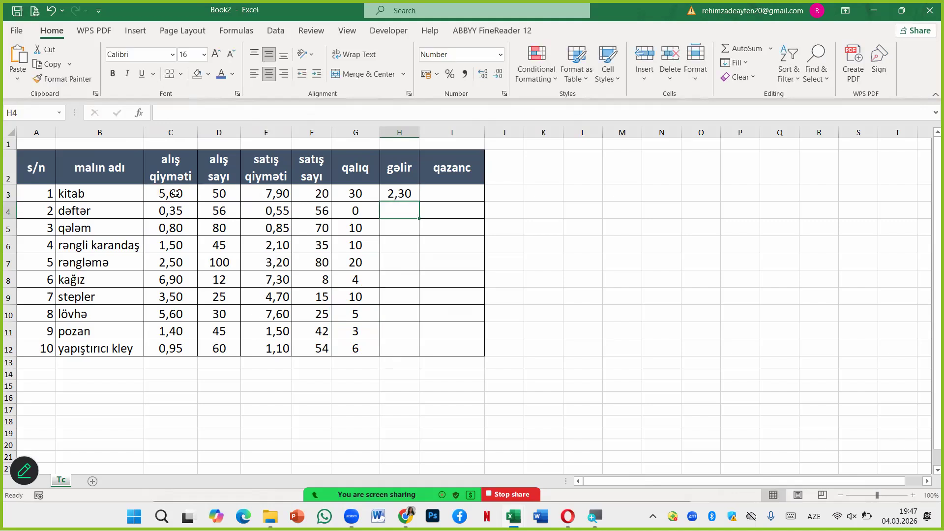
Step: Fill the gəlir formula from H3 down through H12
{"action": "left_click", "coordinate": [393, 192]}
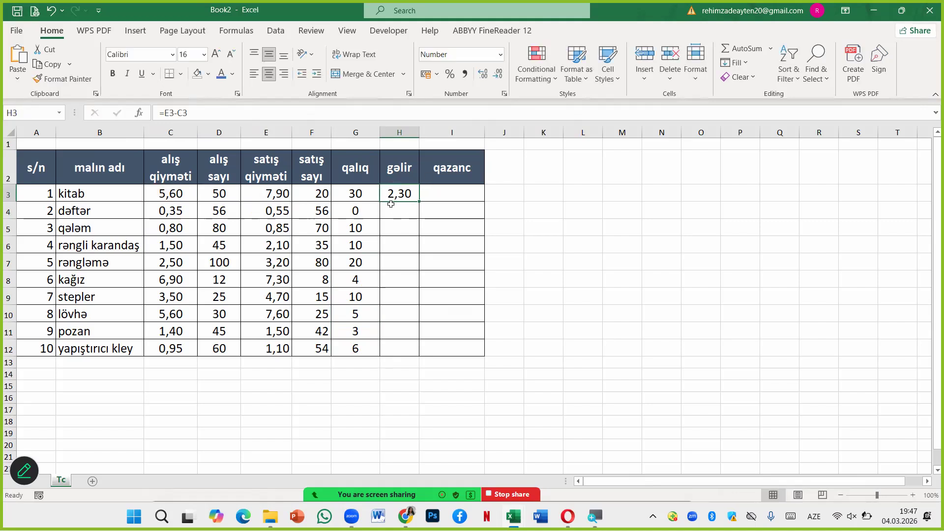
{"action": "double_click", "coordinate": [420, 203]}
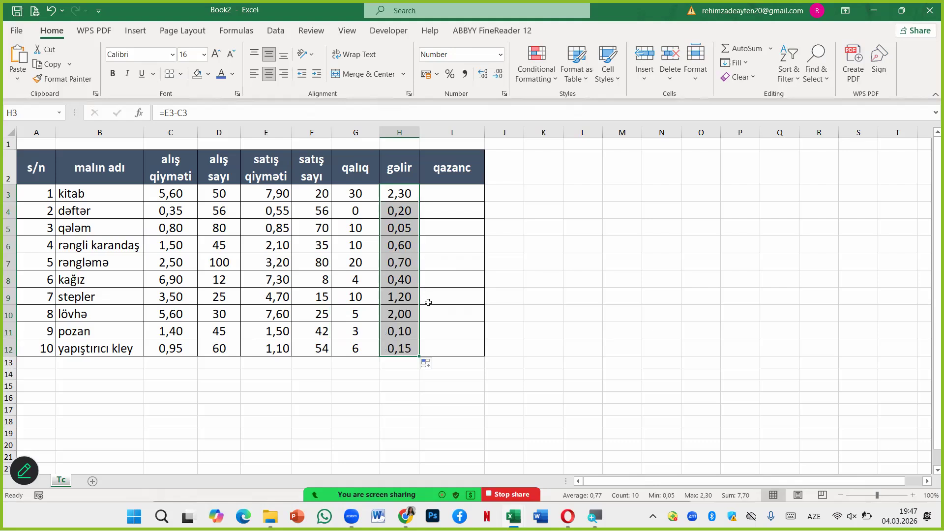
{"action": "left_click", "coordinate": [388, 192]}
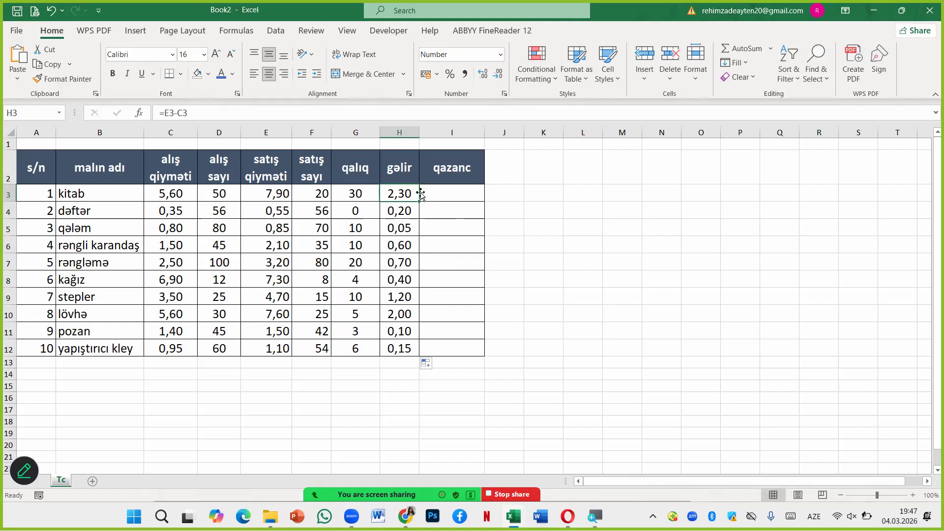
Step: Enter the qazanc formula =H3*F3 in I3, multiplying the gəlir by the satış sayı
{"action": "left_click", "coordinate": [447, 196]}
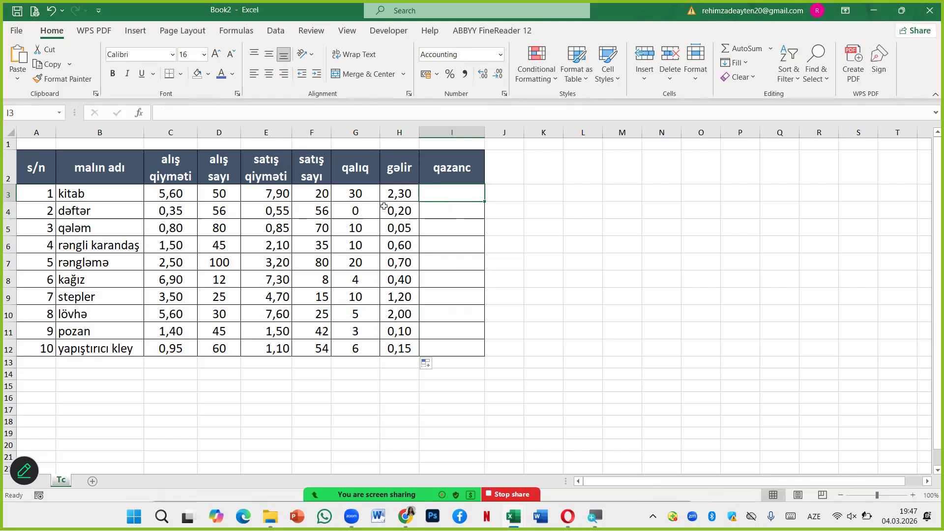
{"action": "left_click", "coordinate": [402, 192]}
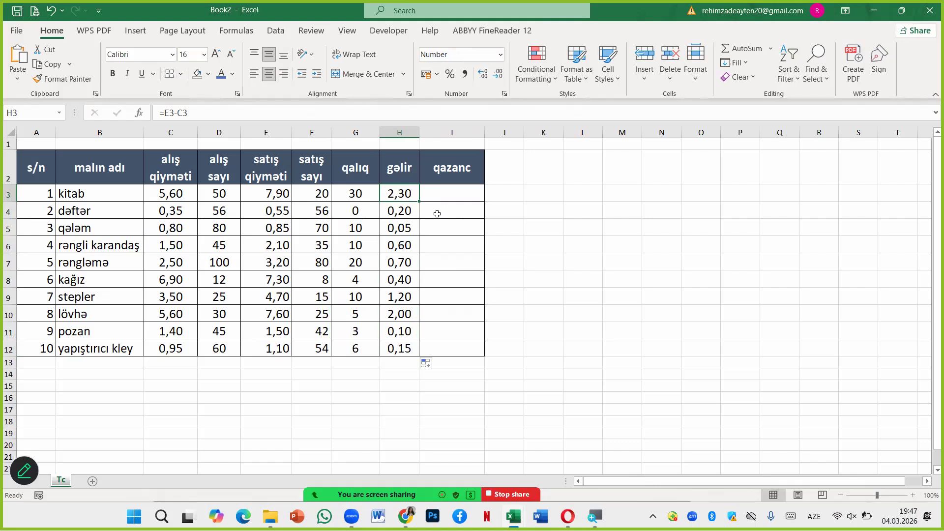
{"action": "left_click", "coordinate": [314, 193]}
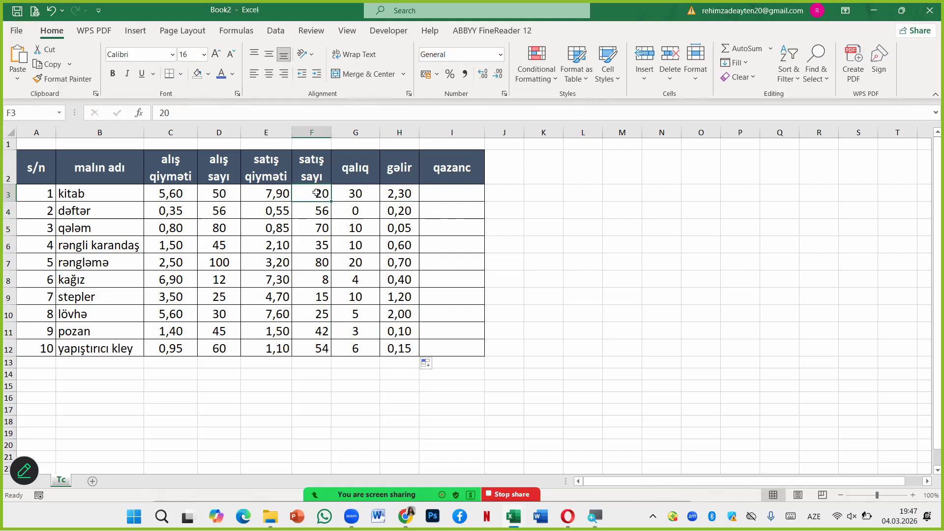
{"action": "left_click", "coordinate": [447, 194]}
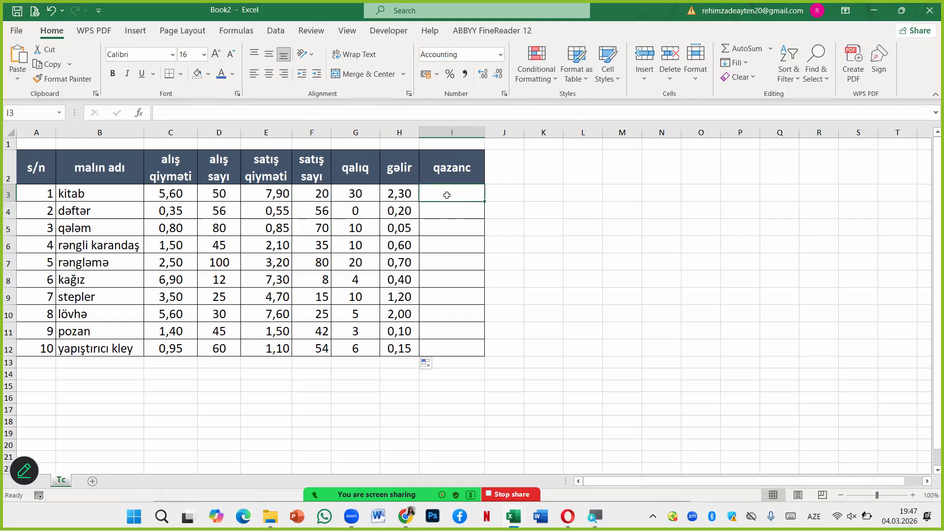
{"action": "left_click", "coordinate": [405, 199]}
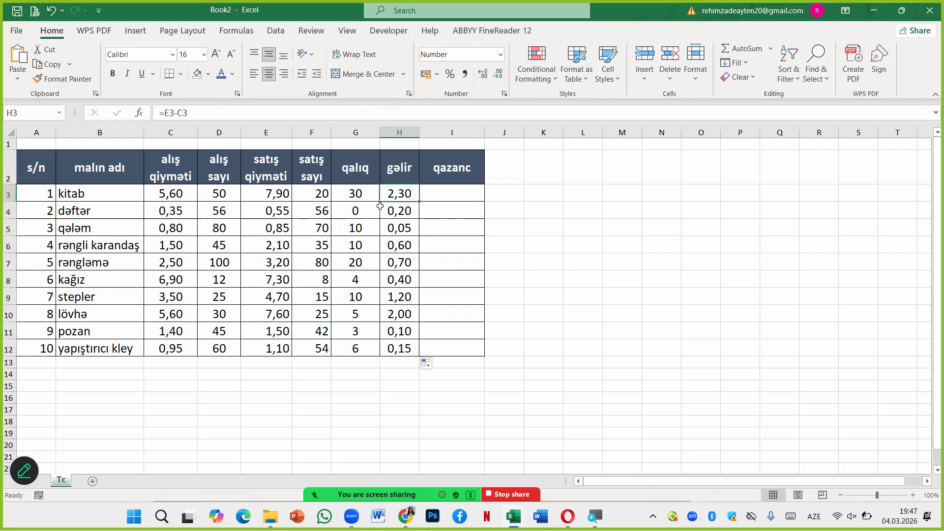
{"action": "double_click", "coordinate": [464, 193]}
{"action": "type", "text": "="}
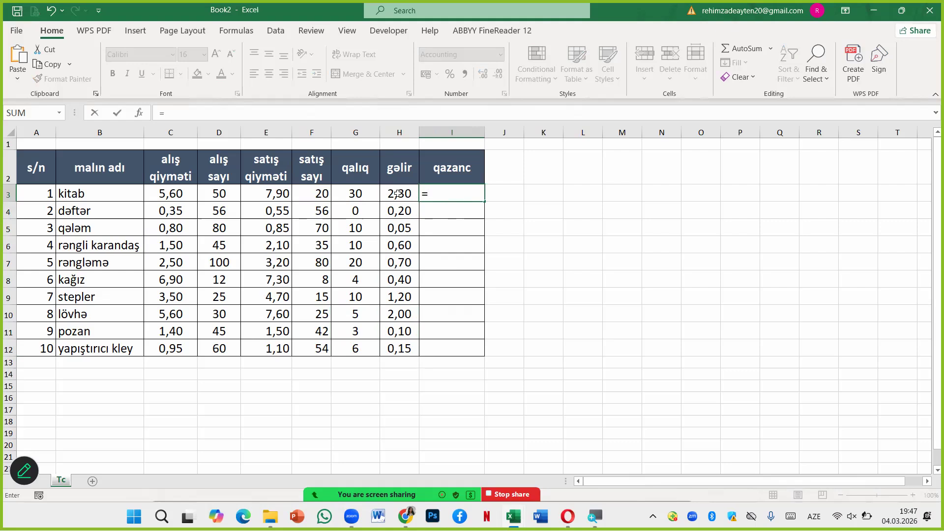
{"action": "left_click", "coordinate": [389, 195]}
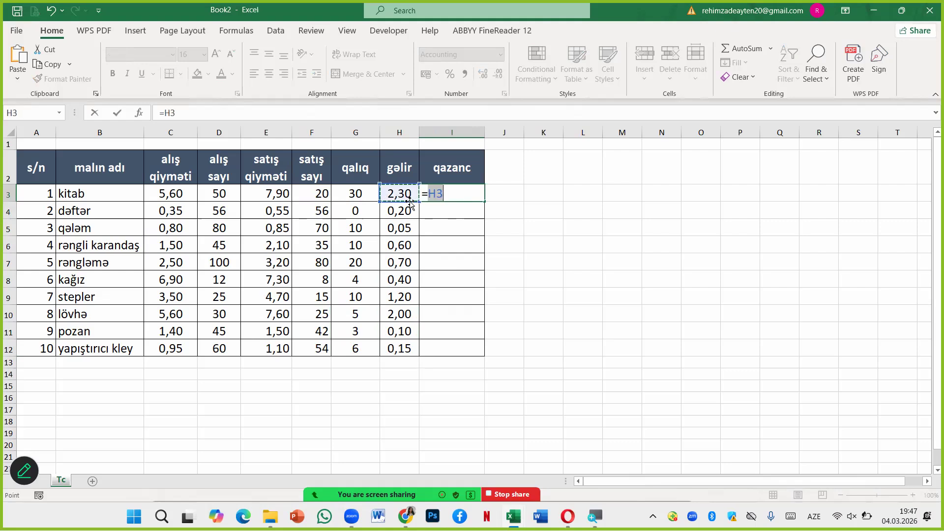
{"action": "type", "text": "*"}
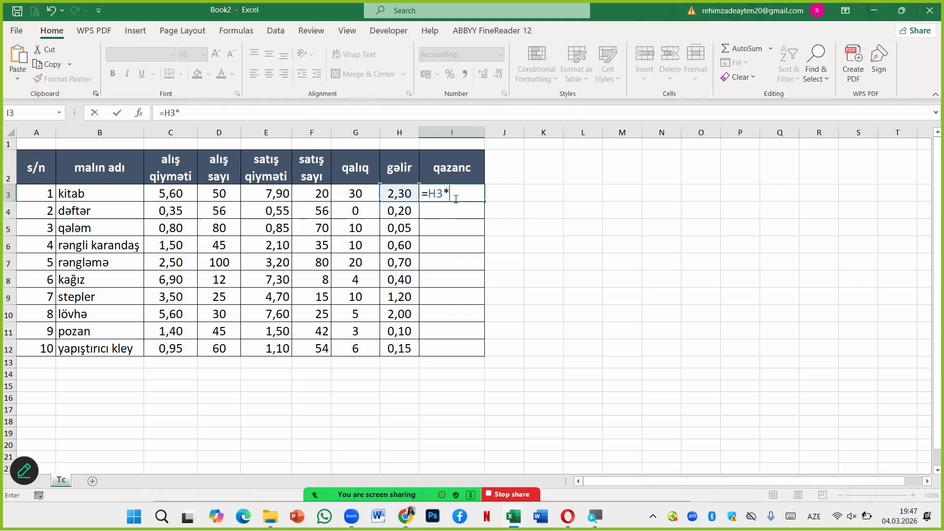
{"action": "left_click", "coordinate": [313, 194]}
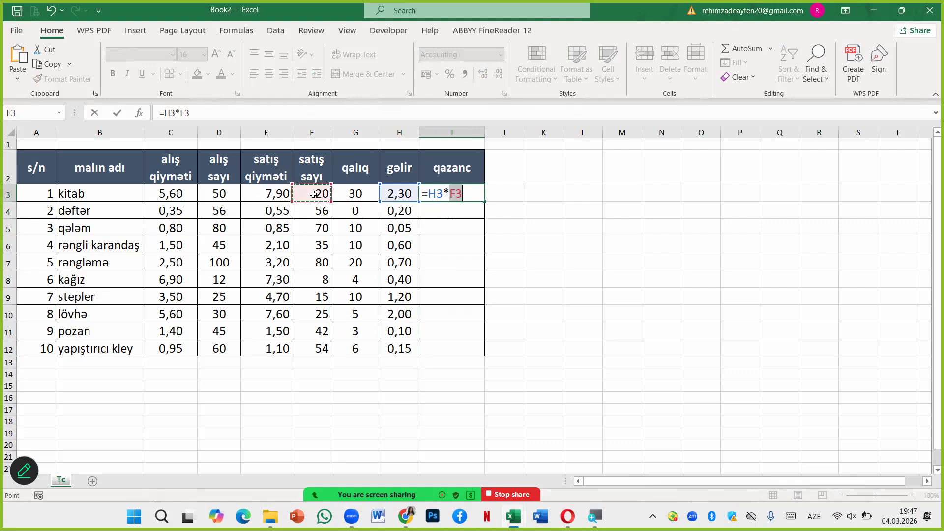
{"action": "key", "text": "Return"}
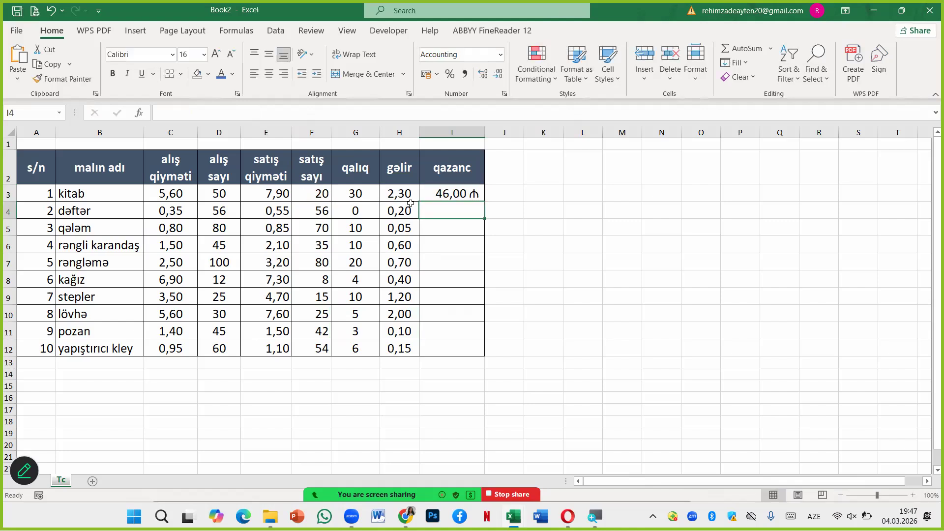
Step: Fill the qazanc formula from I3 down through I12 and check the copied formula in I11
{"action": "left_click", "coordinate": [450, 196]}
{"action": "double_click", "coordinate": [486, 203]}
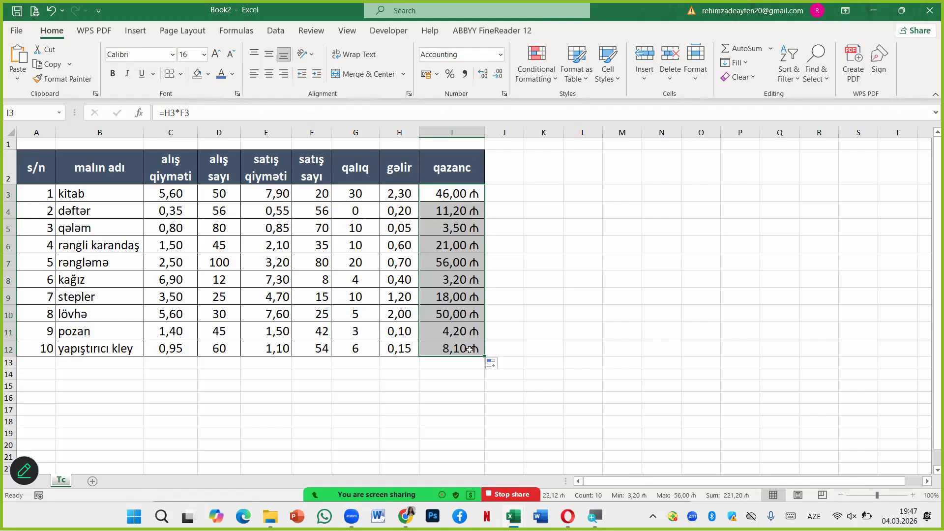
{"action": "left_click", "coordinate": [455, 326]}
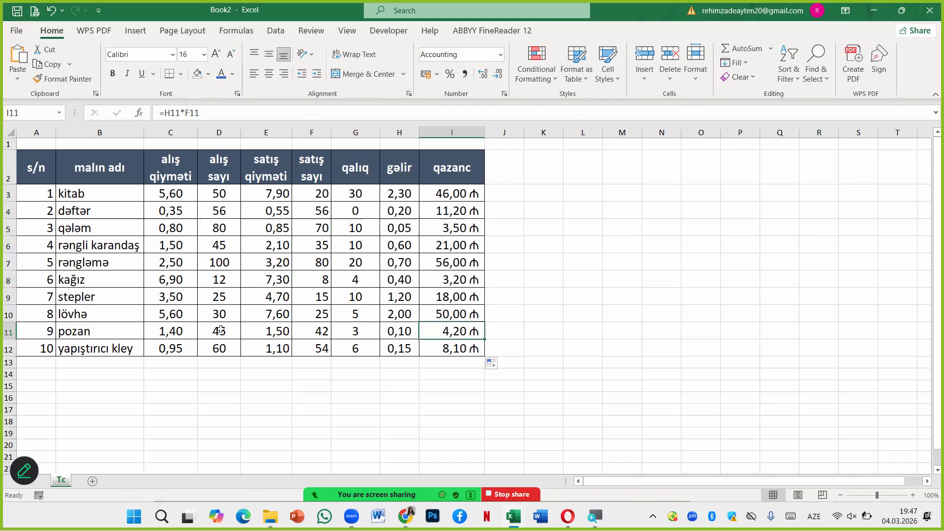
{"action": "left_click", "coordinate": [114, 194]}
{"action": "left_click_drag", "start_coordinate": [138, 275], "coordinate": [131, 347]}
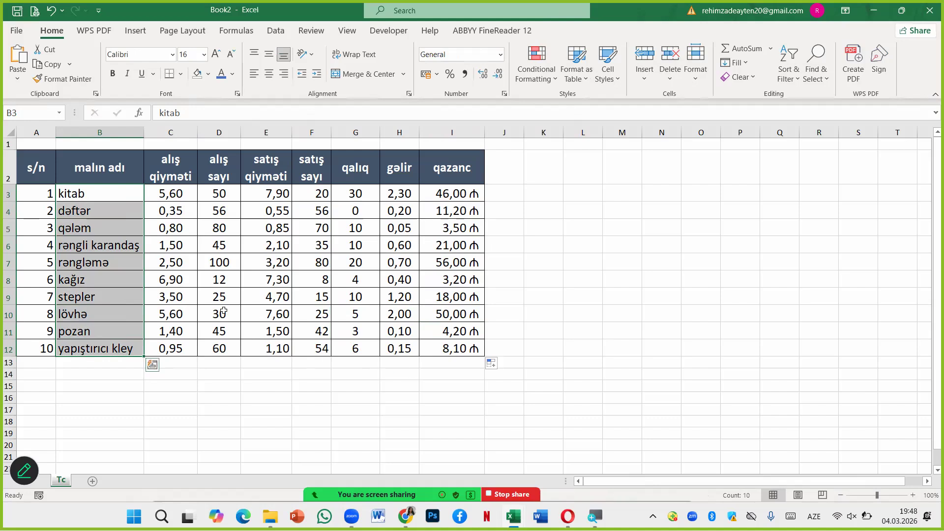
{"action": "left_click", "coordinate": [346, 288]}
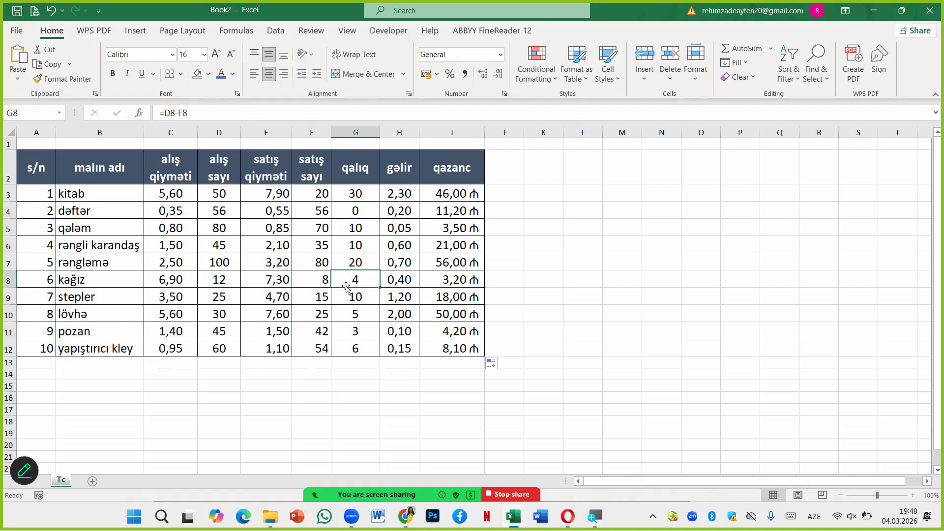